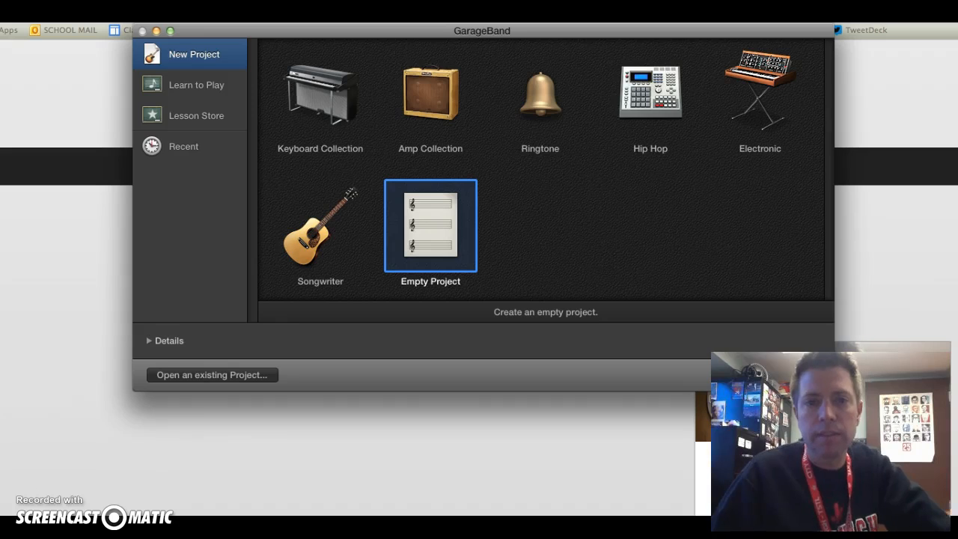
- Create an empty project and keep Input 1 as the input for the new microphone audio track
click(789, 375)
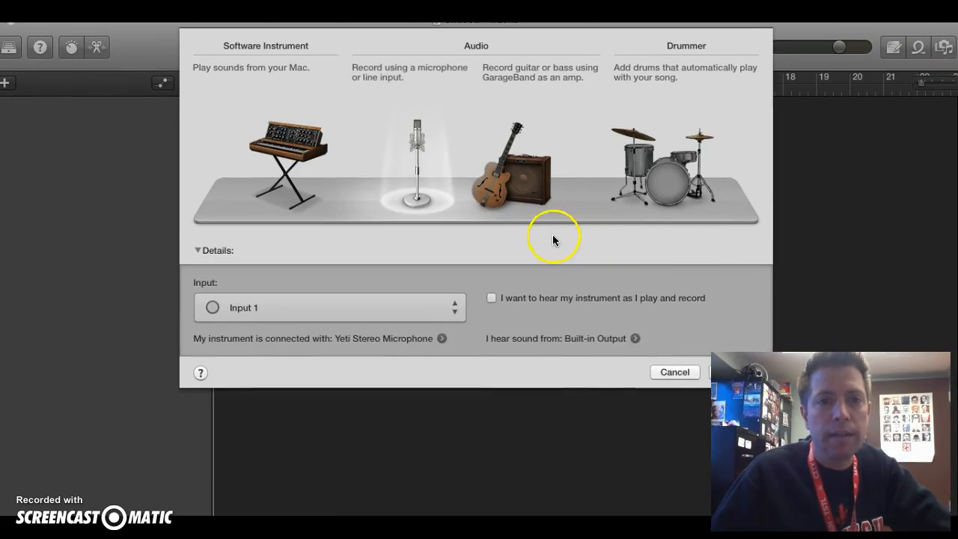
click(467, 282)
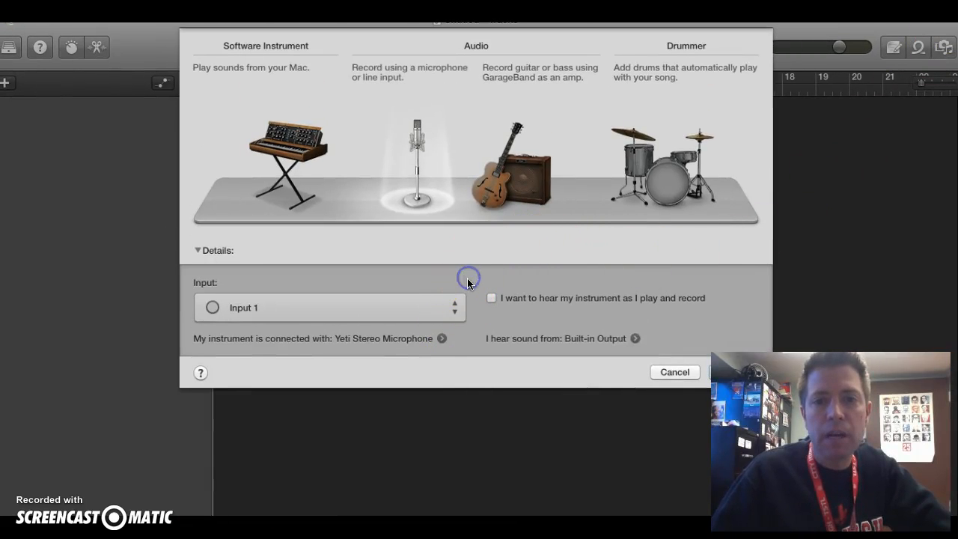
click(458, 306)
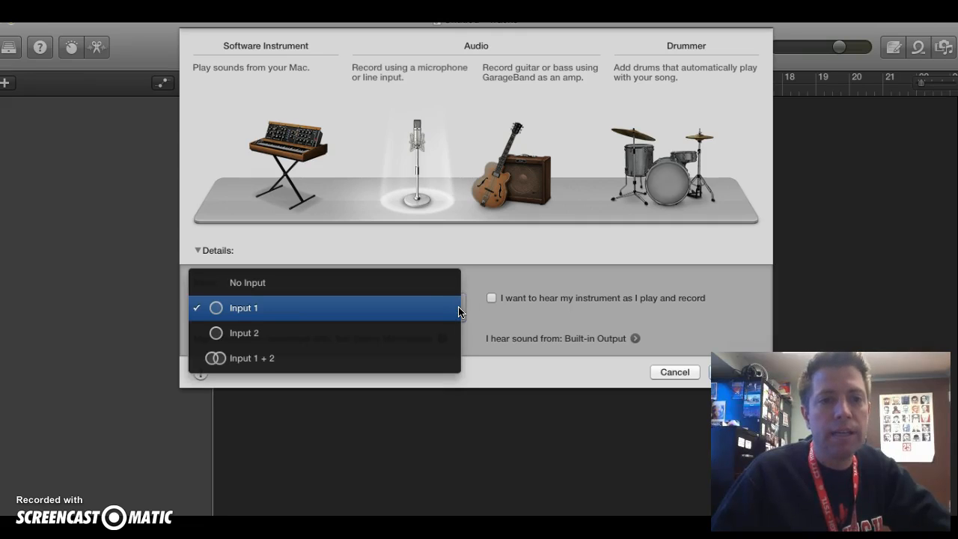
click(452, 309)
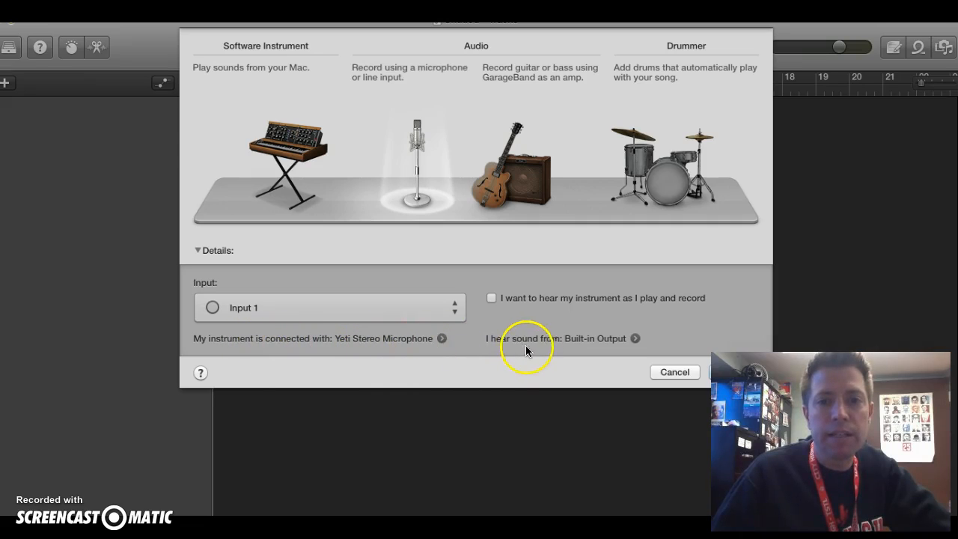
- Check the audio output and input devices in the preferences, and create the microphone audio track
click(632, 338)
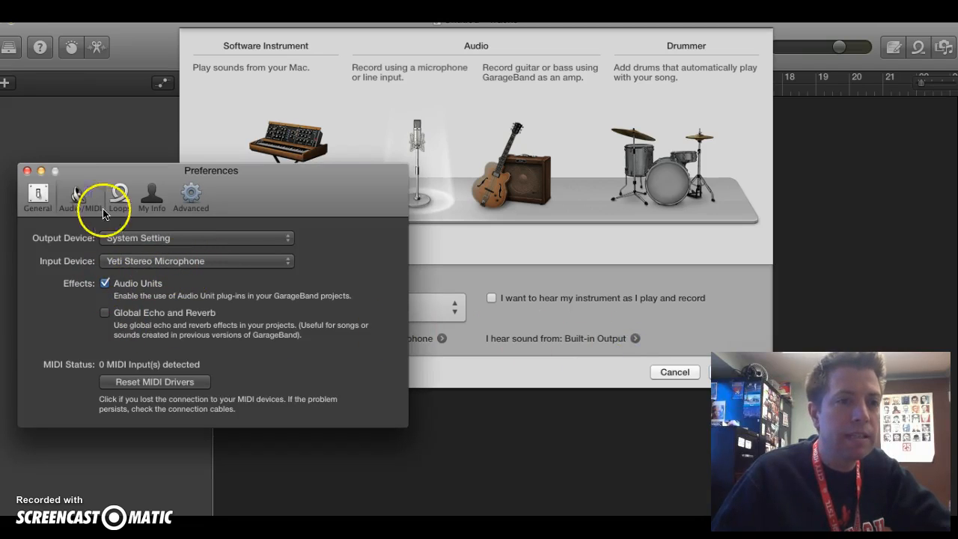
click(27, 172)
click(441, 338)
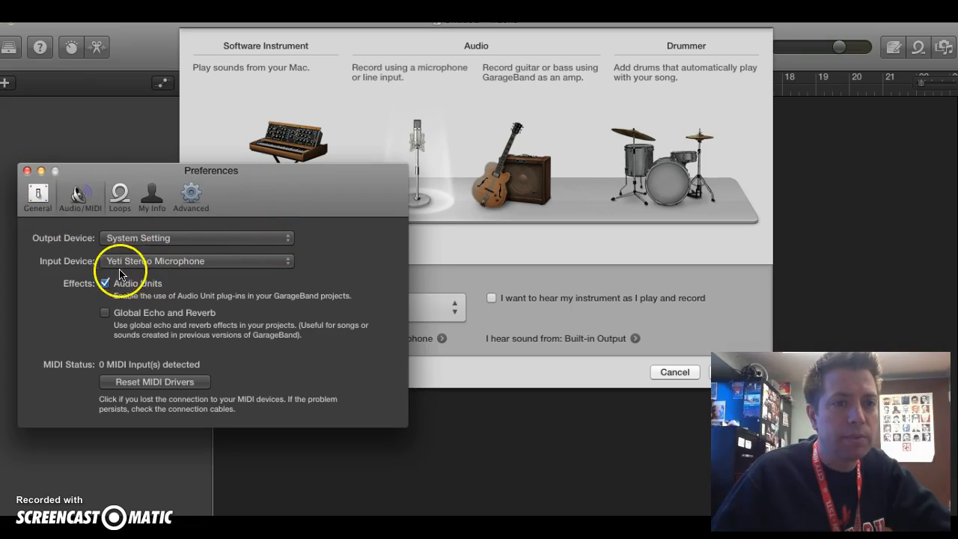
click(27, 172)
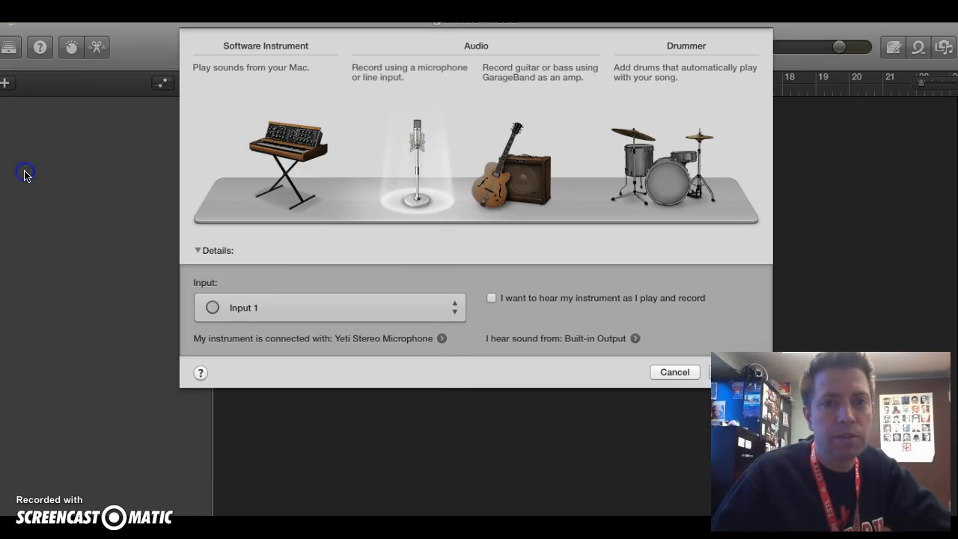
click(719, 372)
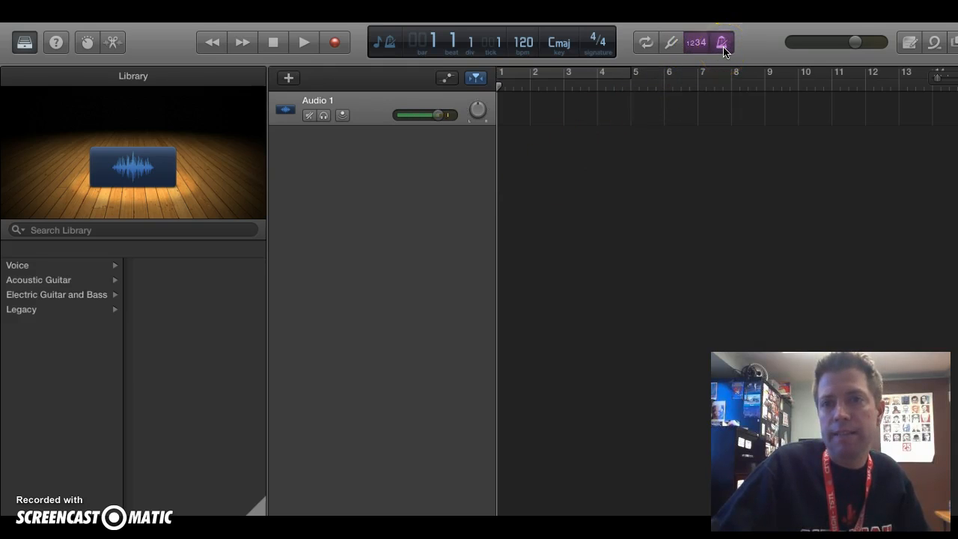
- Try the Compressed Vocal voice preset on the audio track, and settle on Bright Vocal
click(721, 46)
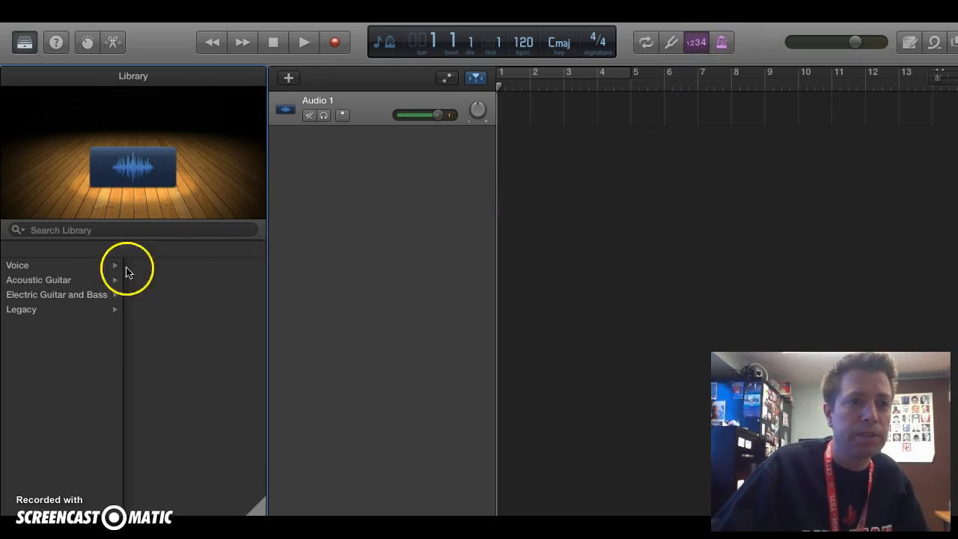
click(46, 271)
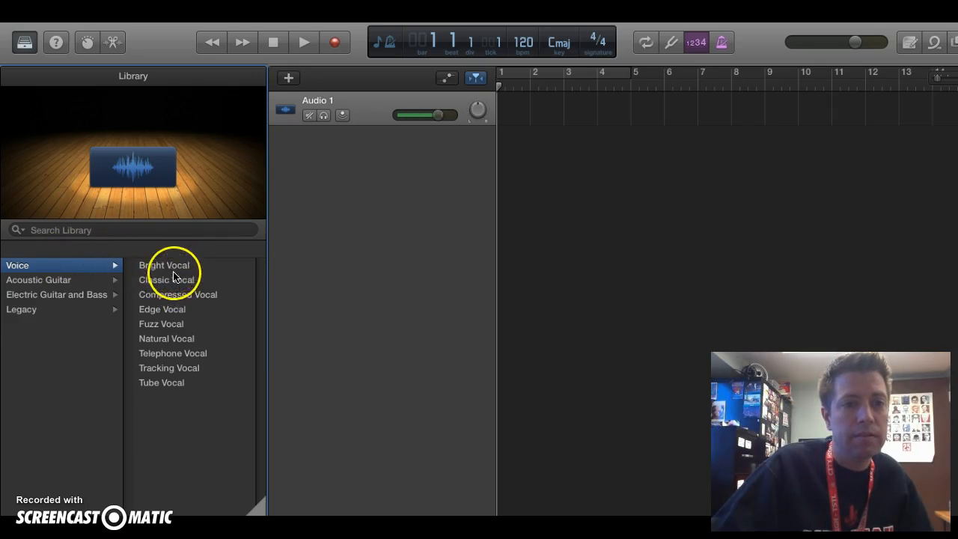
click(169, 295)
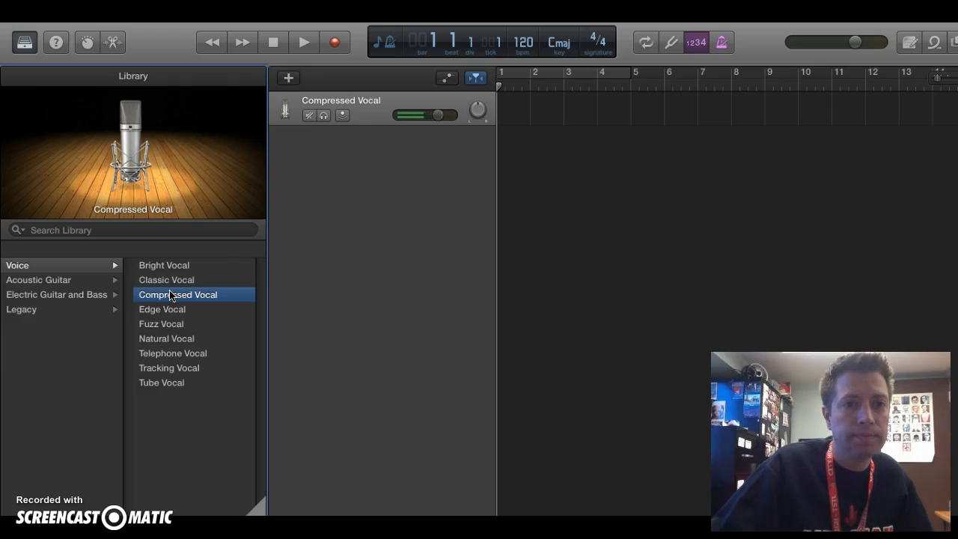
click(165, 267)
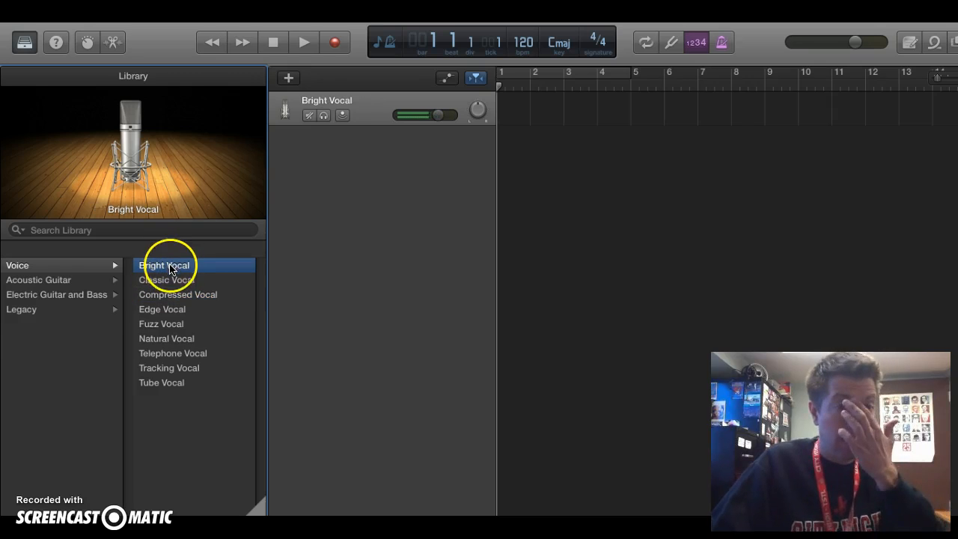
- Rename the vocal track with the speaker's title and name followed by "Voice"
click(316, 102)
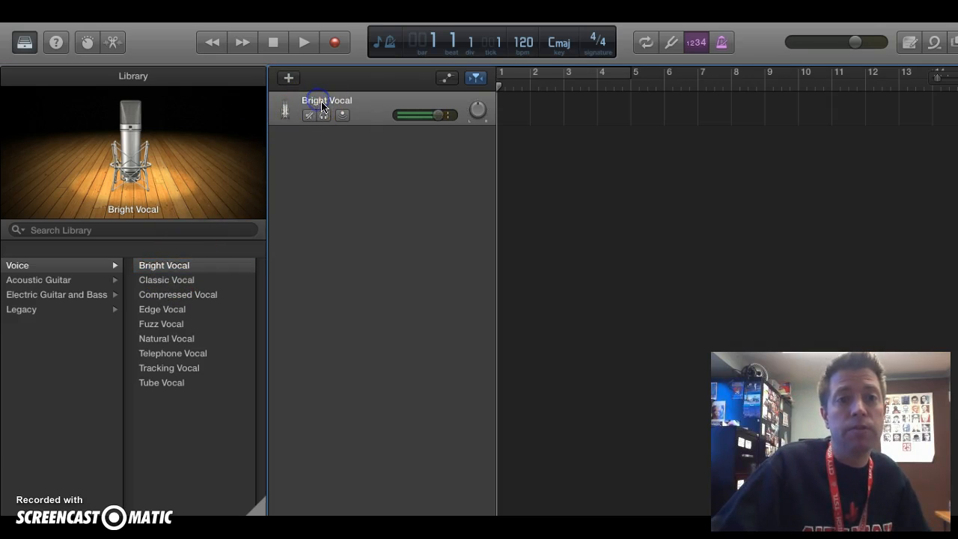
click(326, 105)
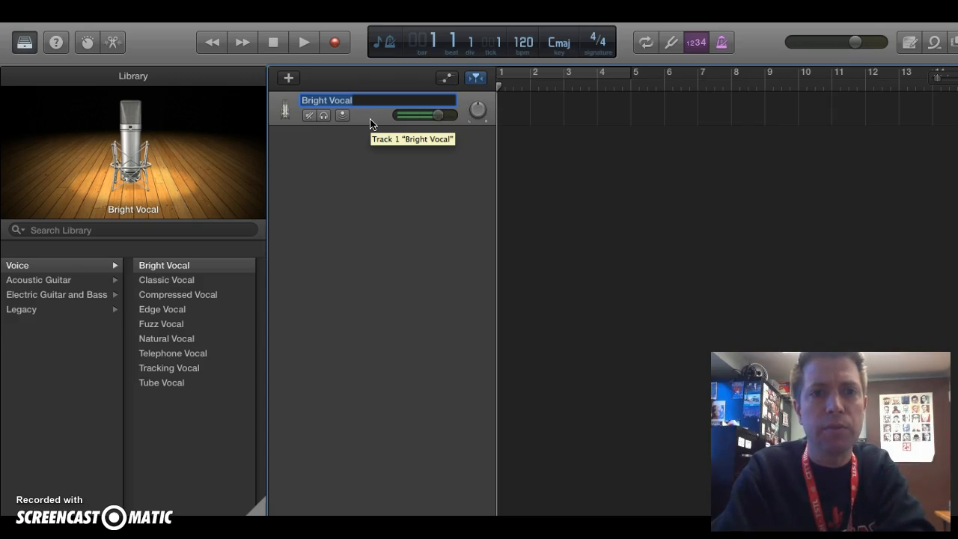
text(Mr. Rogers)
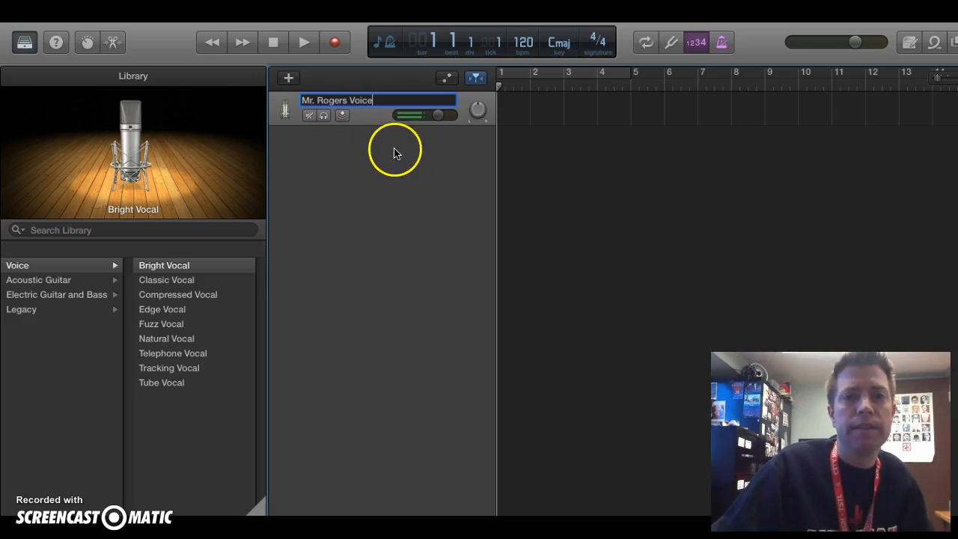
click(378, 124)
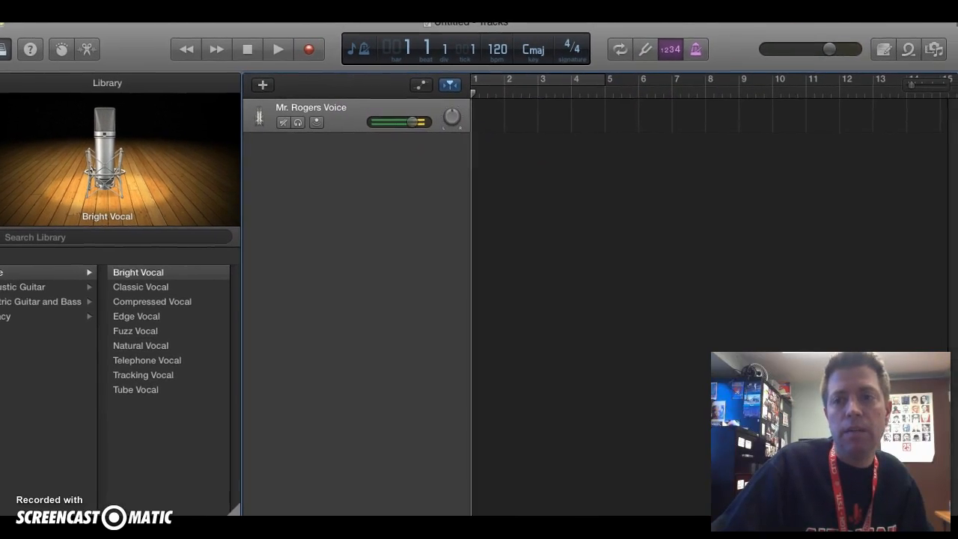
- Show the Apple Loops library, filter it by Country and preview the Blues Harmonica 08 loop
click(905, 56)
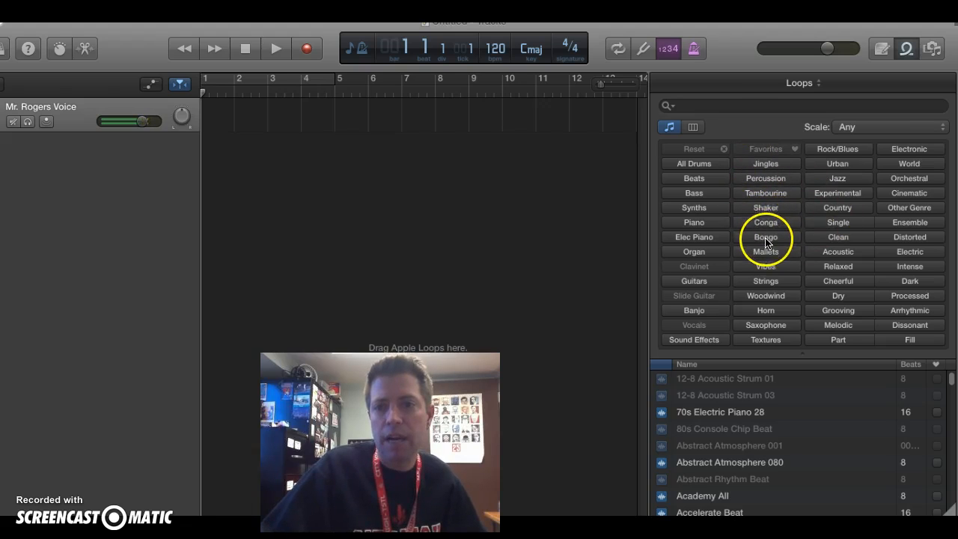
click(828, 211)
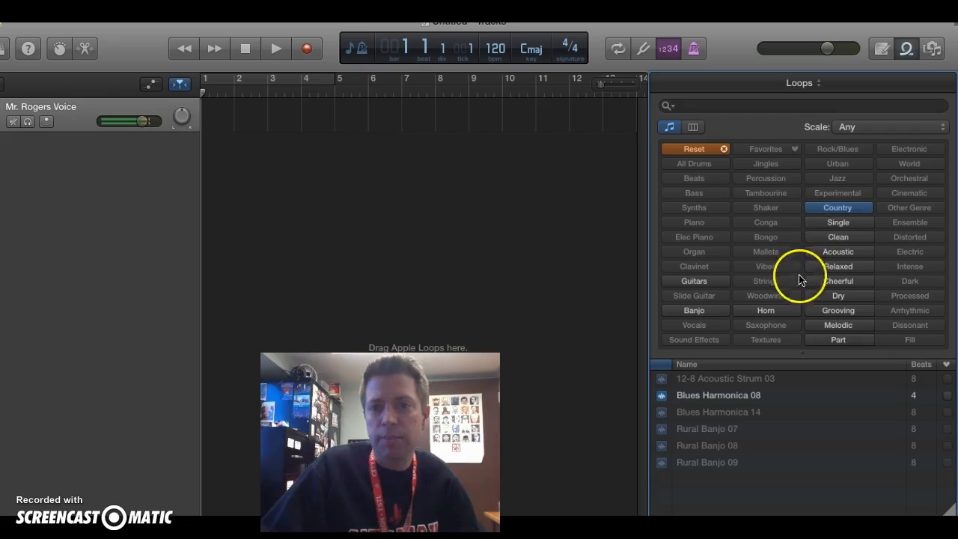
click(775, 400)
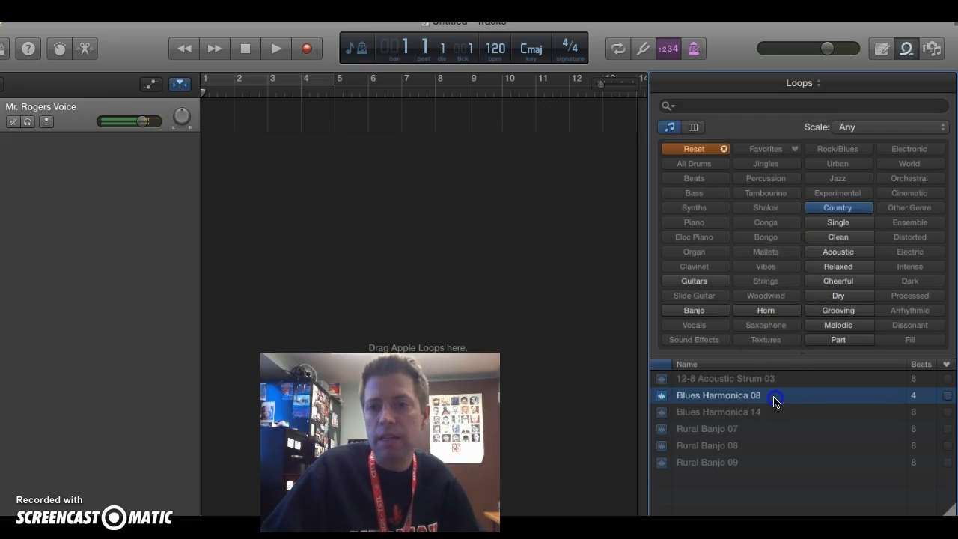
click(791, 395)
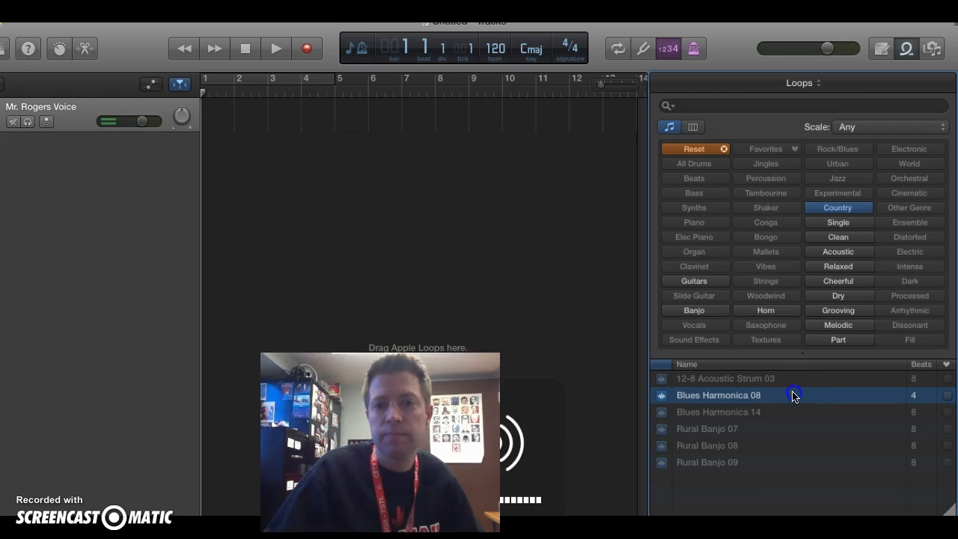
click(781, 395)
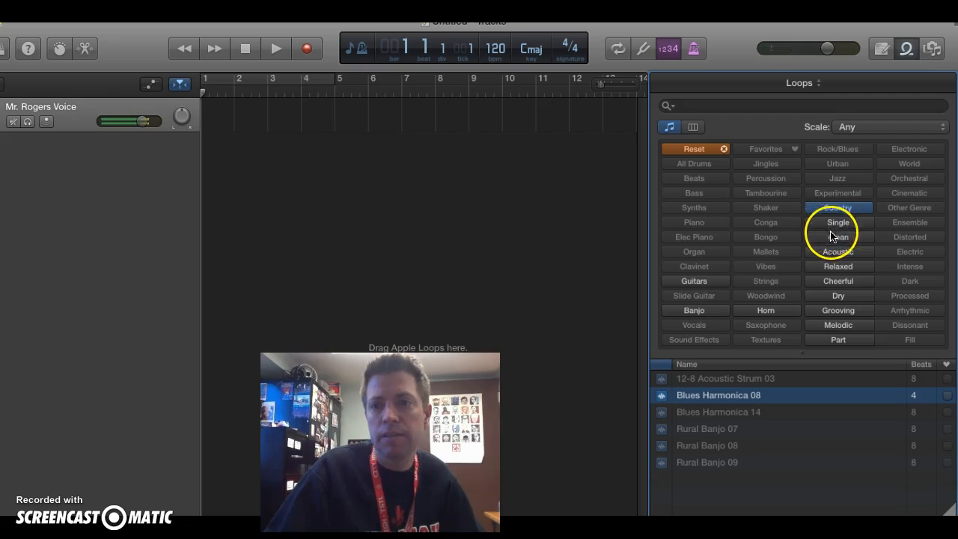
- Filter the loops by Acoustic instead of Country and preview Academy All, Be Together Piano, Big Maracas 02 and Concrete Jungle Beat 02
click(832, 252)
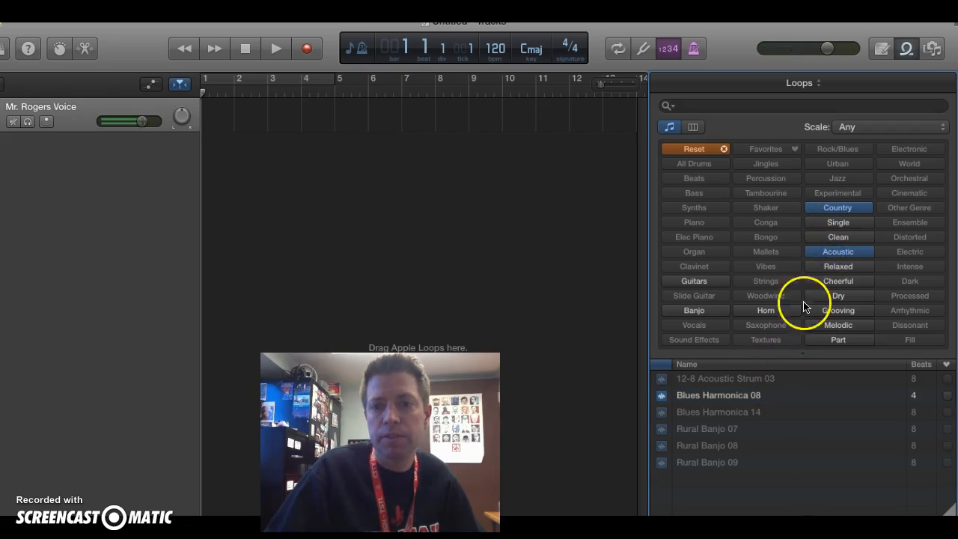
click(837, 207)
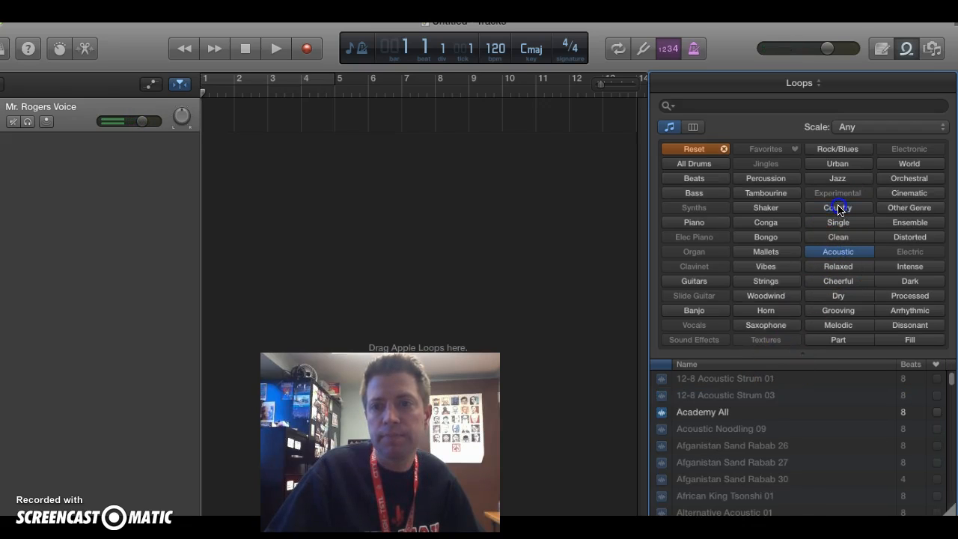
click(760, 410)
scroll(758, 412, down, 2)
scroll(758, 412, down, 5)
click(755, 439)
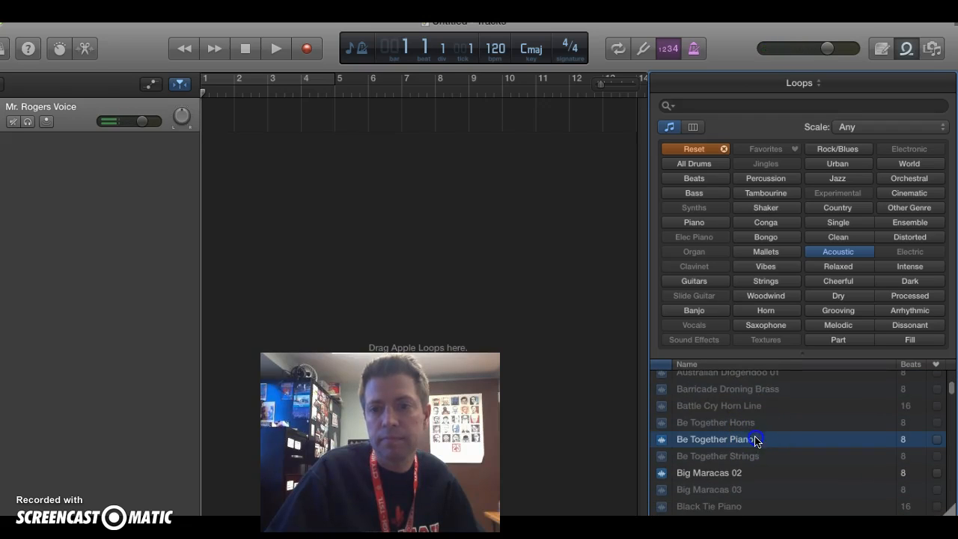
scroll(778, 421, down, 1)
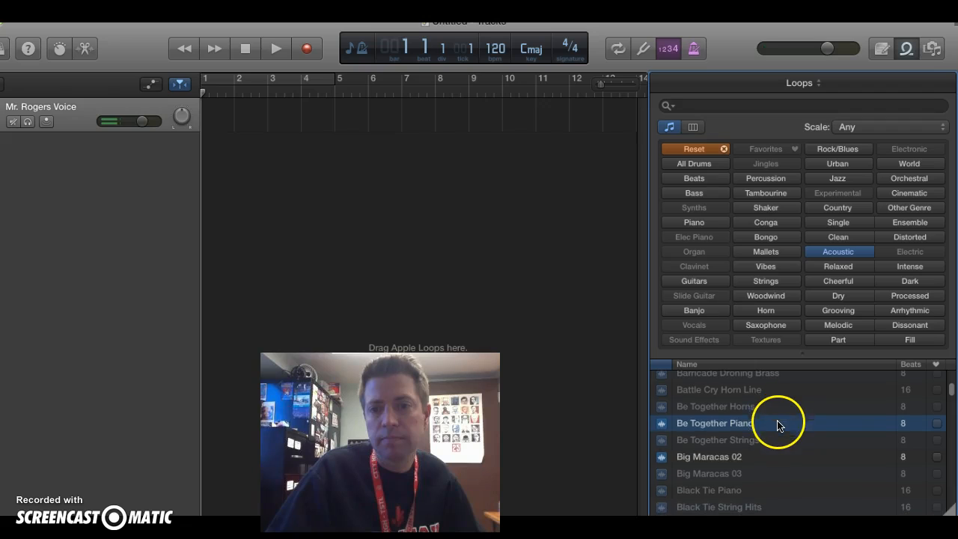
click(775, 455)
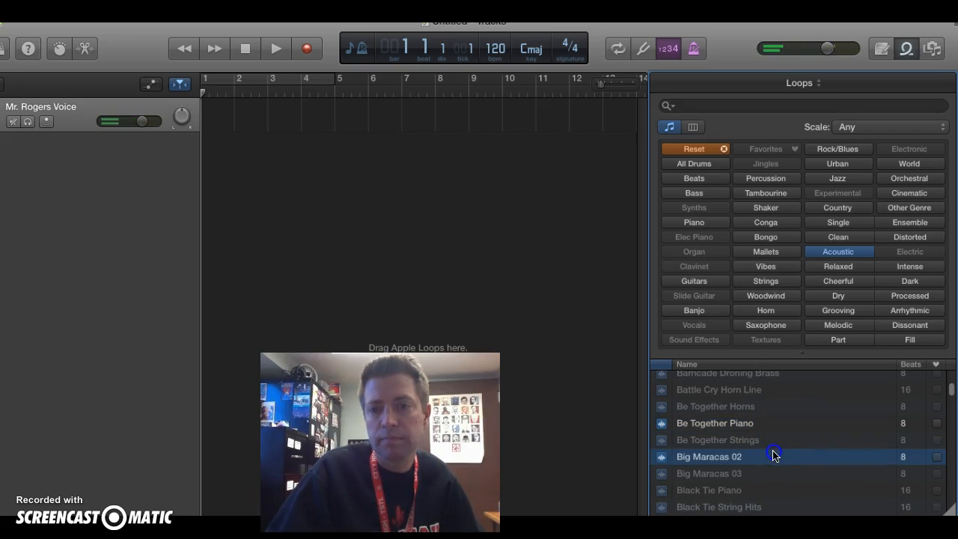
scroll(773, 449, down, 15)
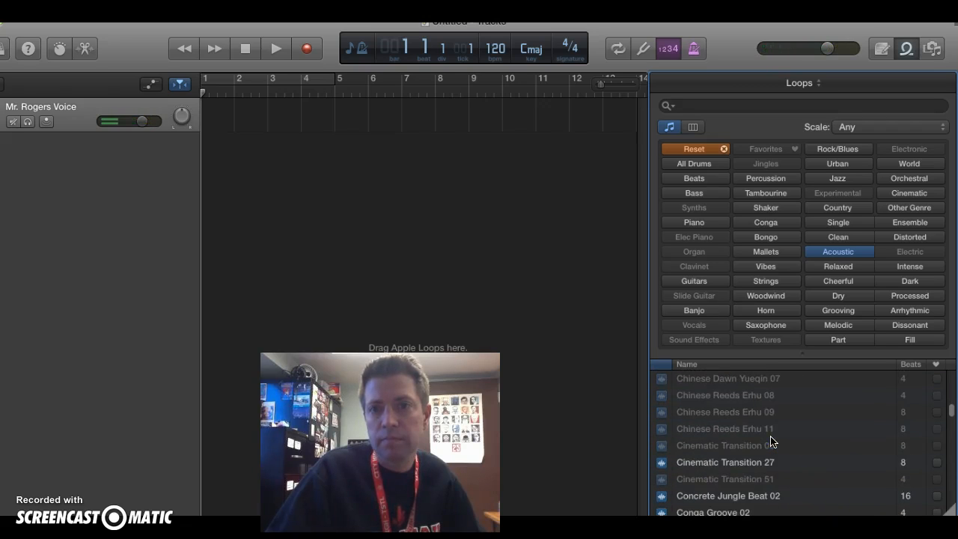
click(778, 495)
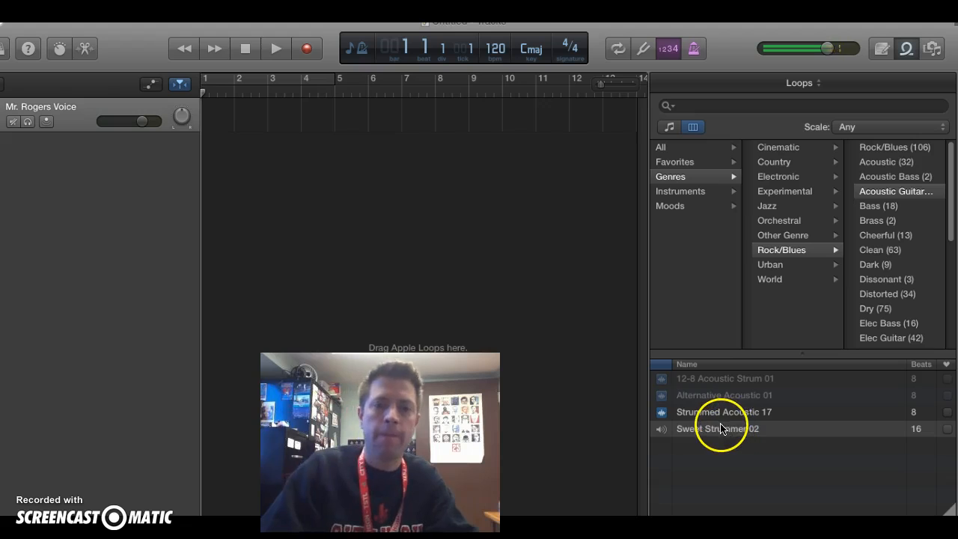
- Add the Sweet Strummer 02 loop from the Rock/Blues acoustic guitar loops on a new track, starting at bar 1
click(707, 431)
drag(707, 434, 249, 229)
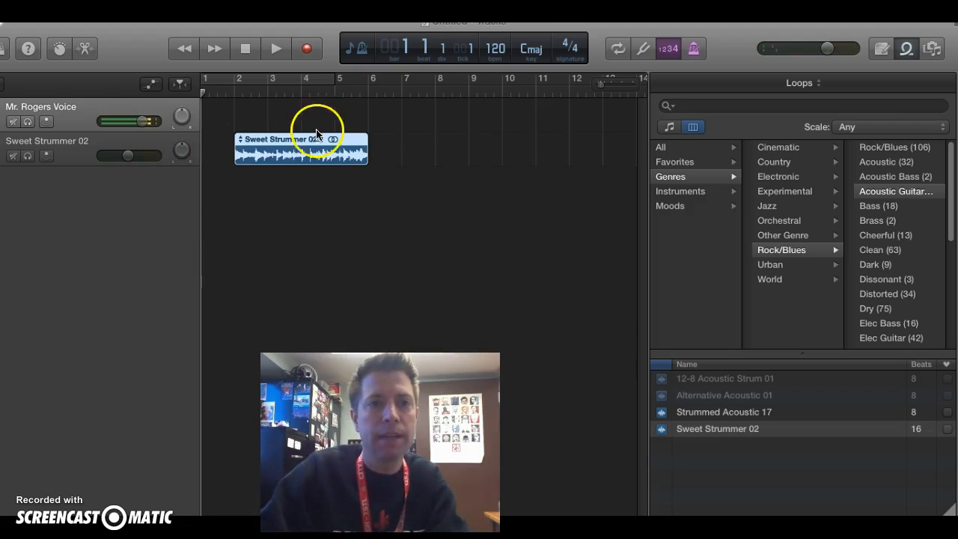
drag(305, 136, 272, 138)
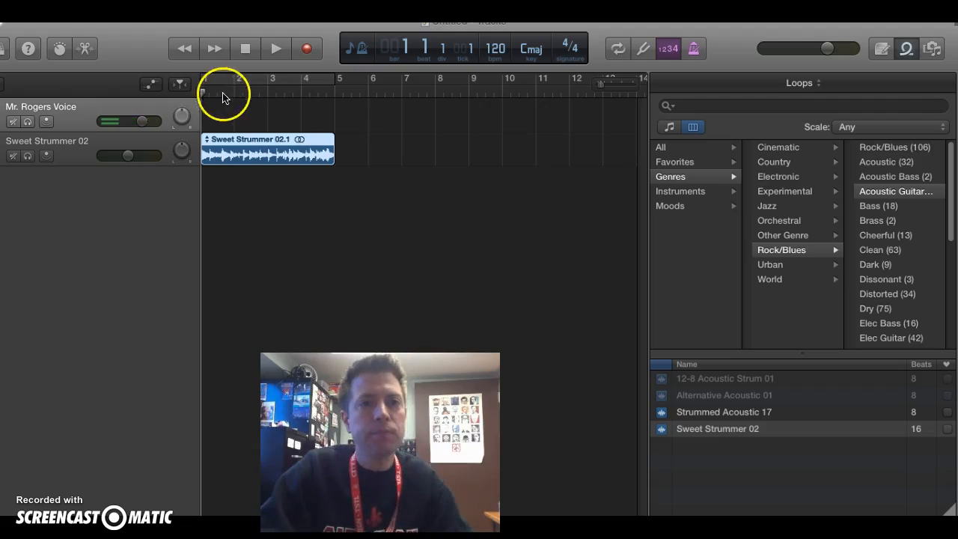
- Record a voice clip on the vocal track from bar 4, beat 4, near the end of the guitar loop, to about bar 7
drag(204, 92, 326, 118)
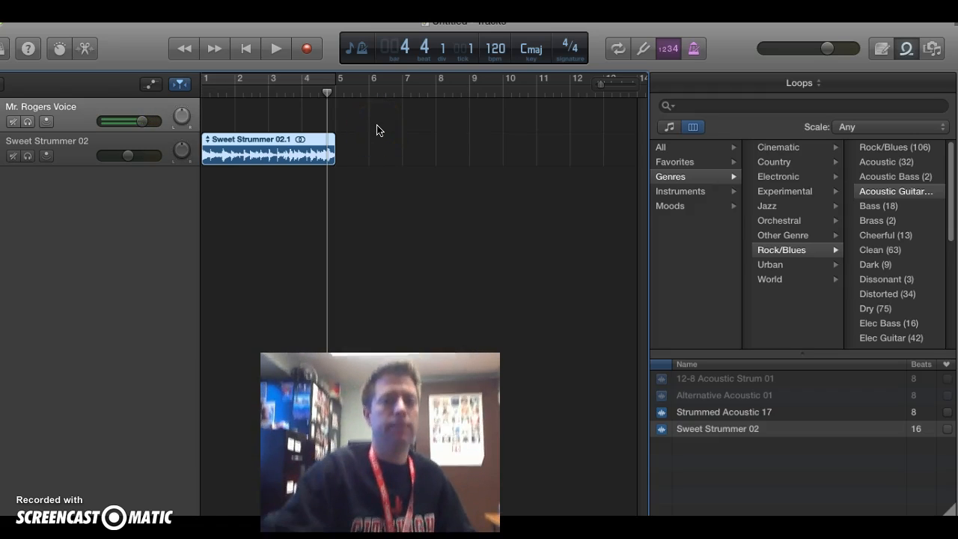
click(308, 49)
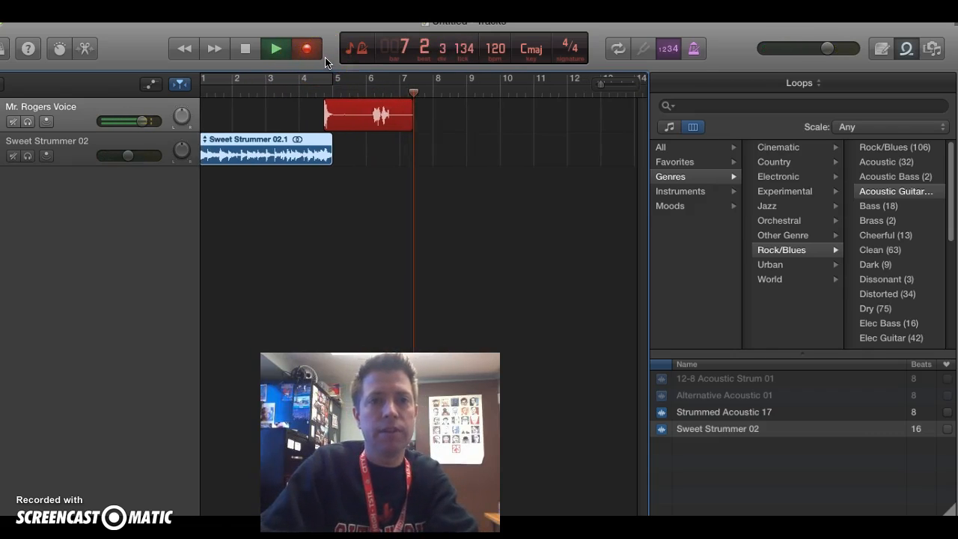
key(space)
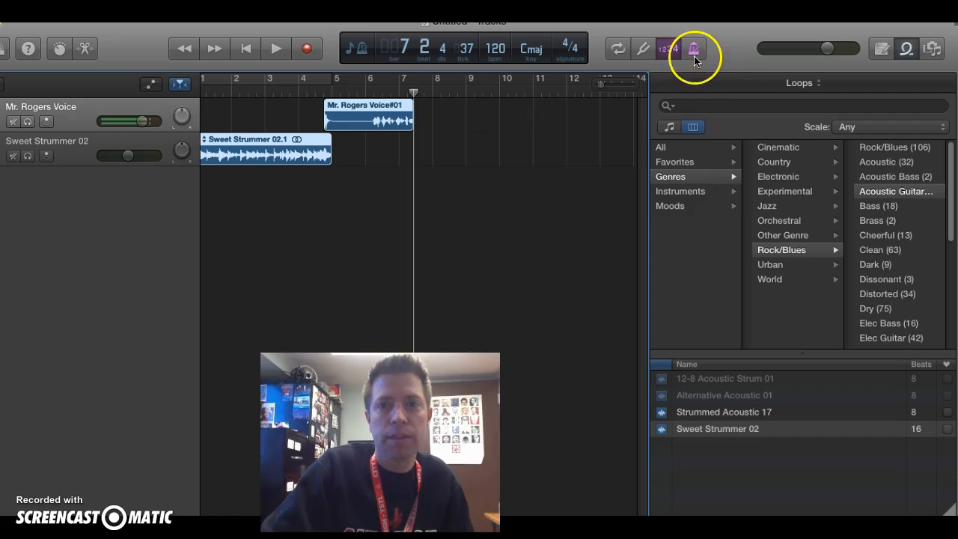
click(580, 48)
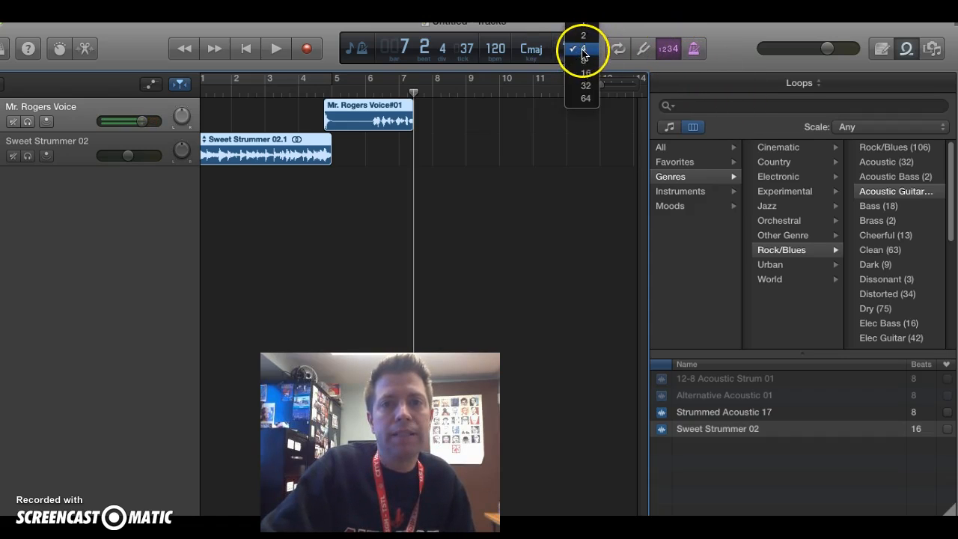
click(583, 52)
click(573, 54)
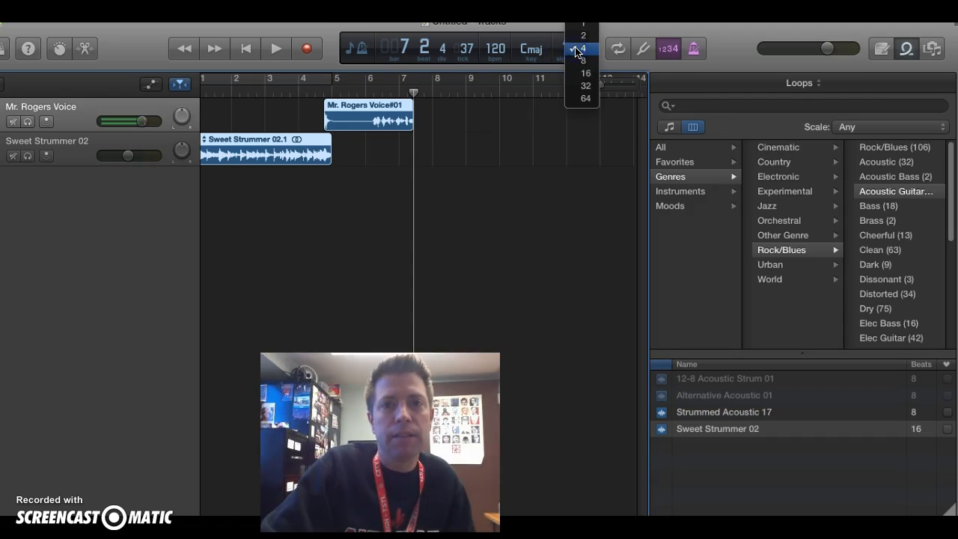
click(576, 51)
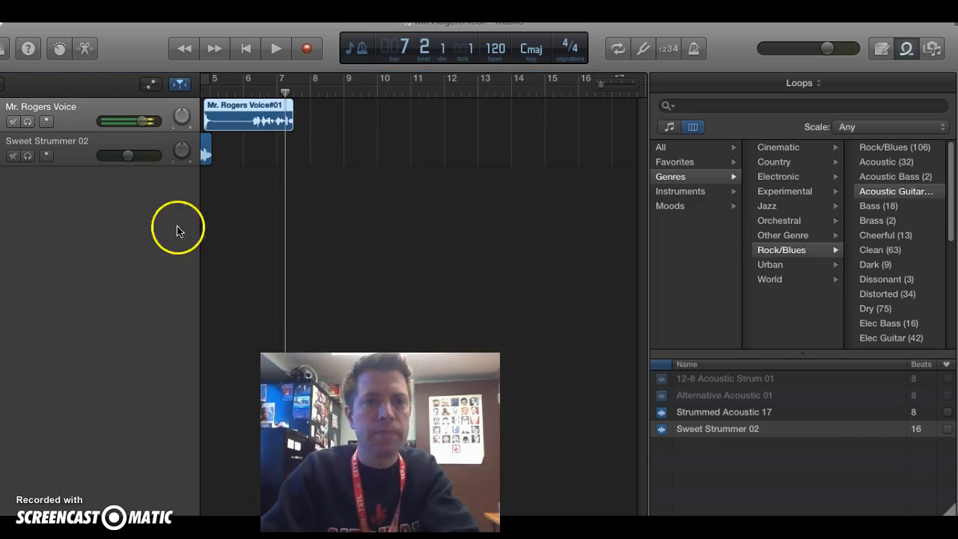
- Split the voice region just after bar 7, beat 2, and delete the short leftover piece at its end
click(264, 108)
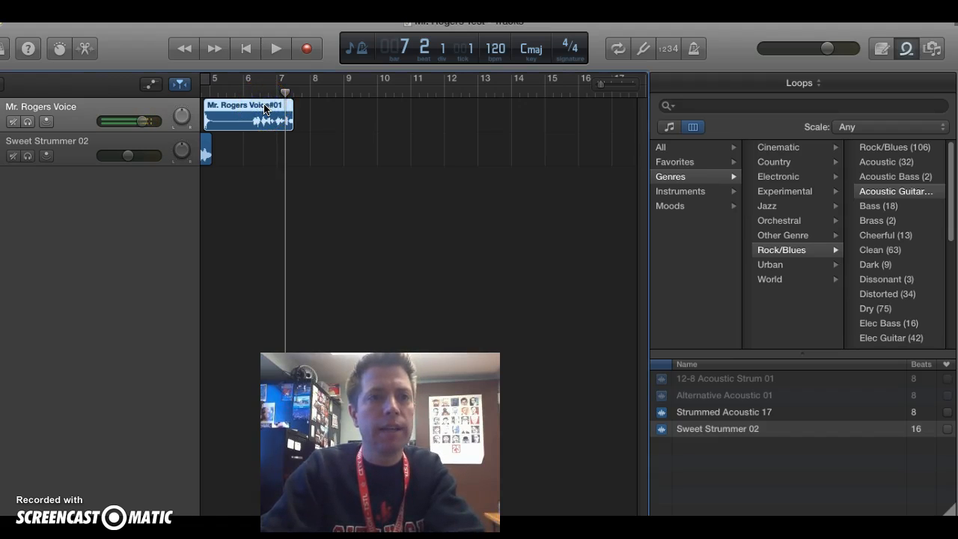
click(286, 98)
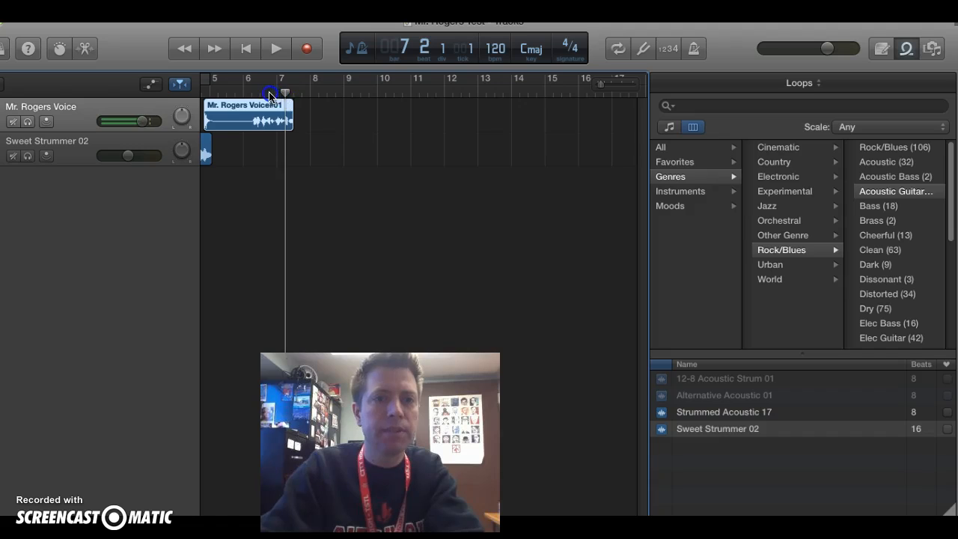
mouse_move(287, 97)
mouse_down()
mouse_move(277, 94)
mouse_move(287, 95)
mouse_up()
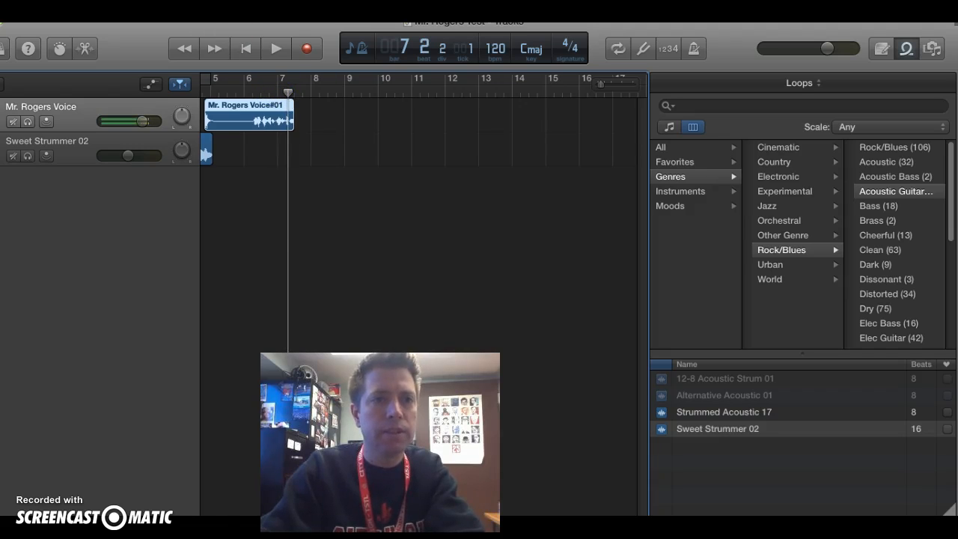
click(137, 5)
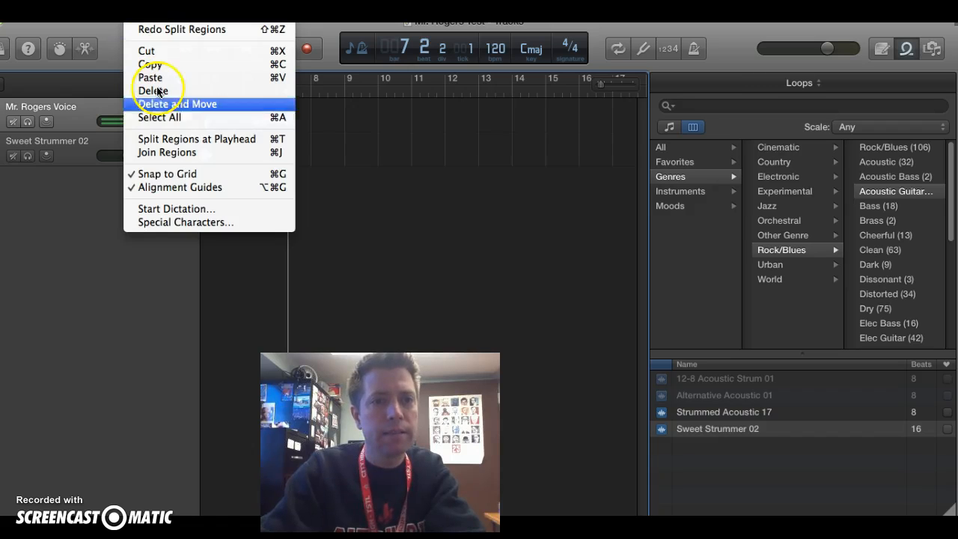
click(196, 138)
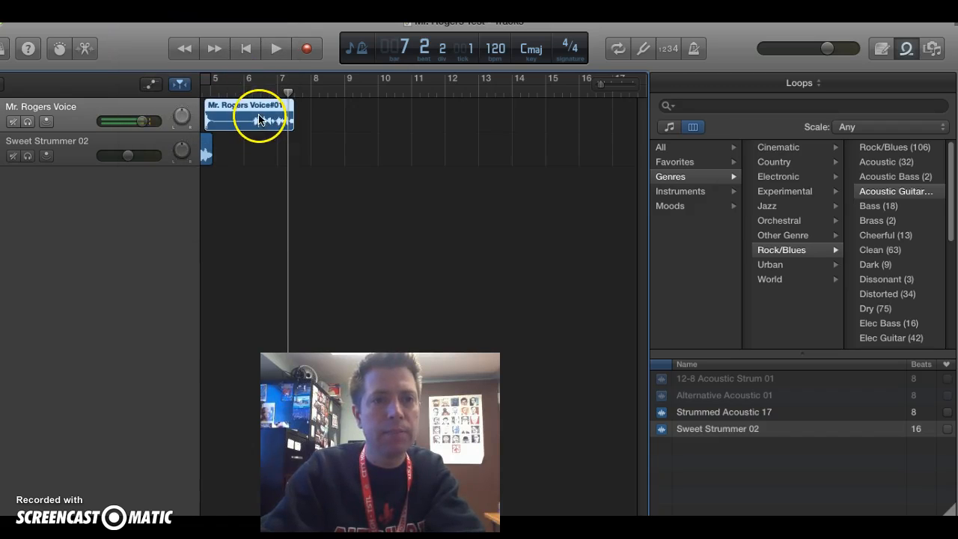
click(172, 4)
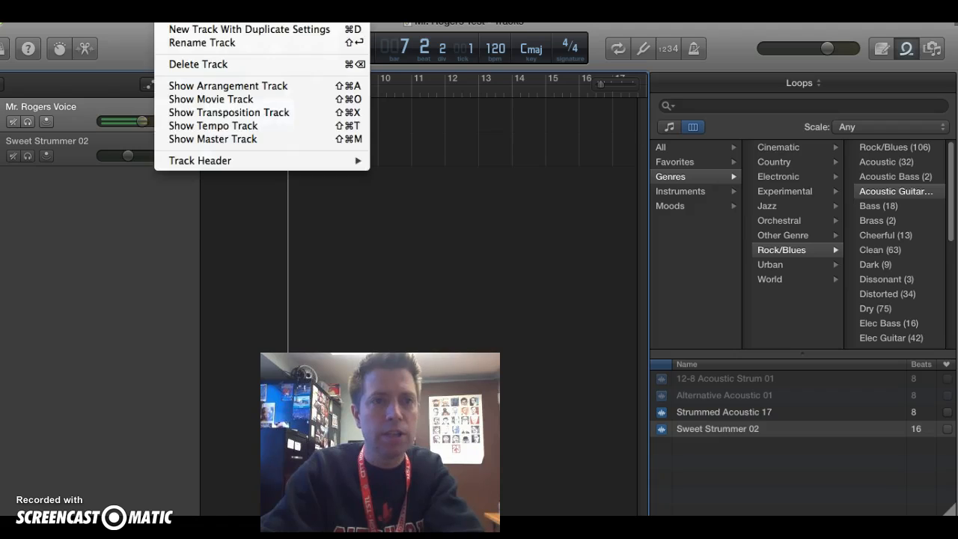
mouse_move(138, 4)
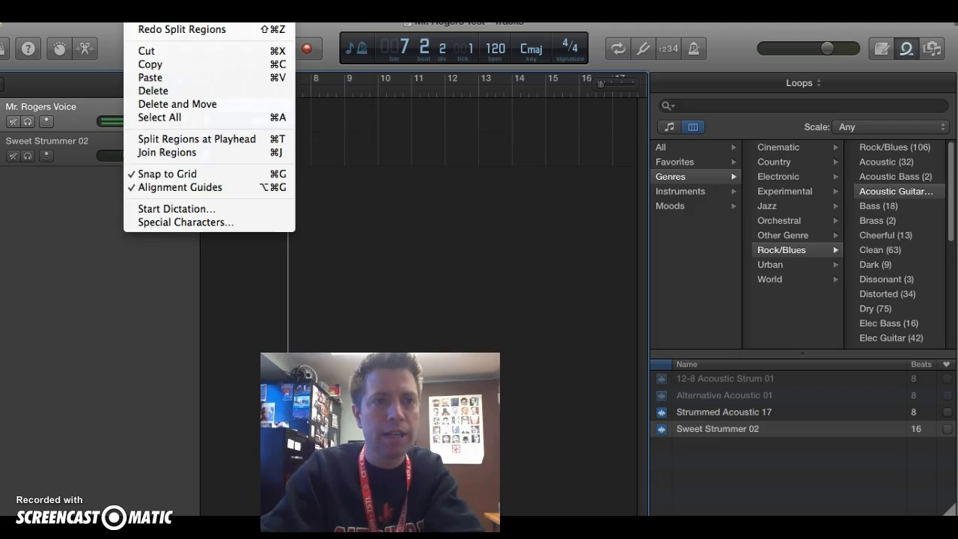
click(180, 143)
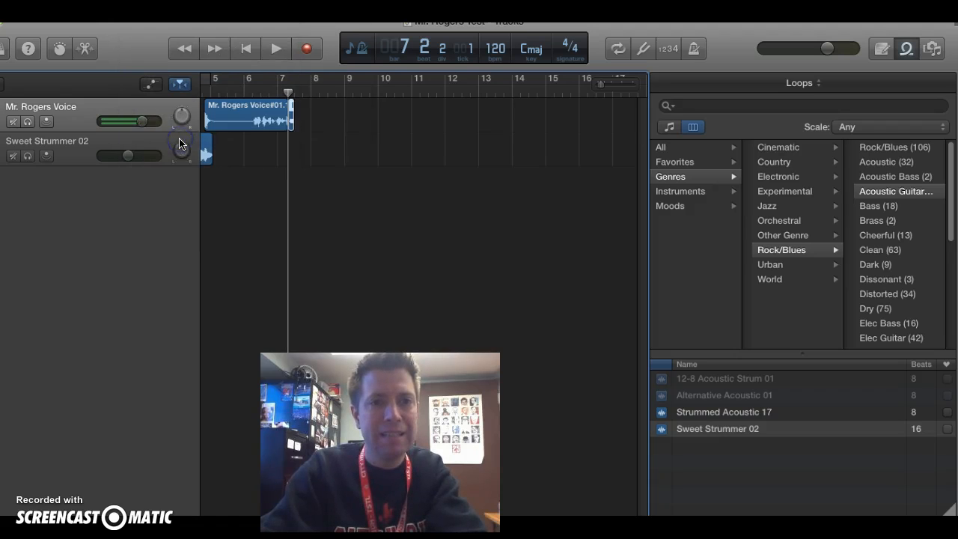
click(291, 114)
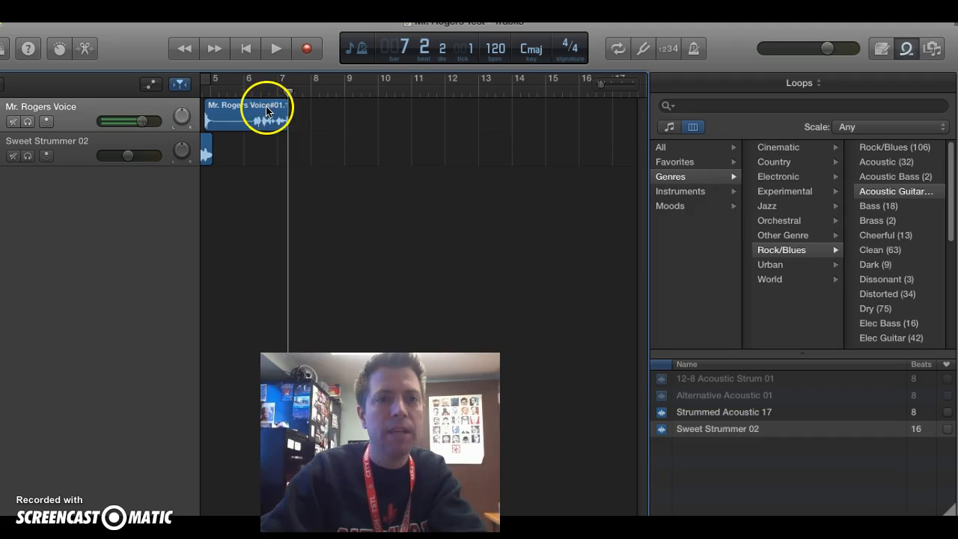
click(268, 109)
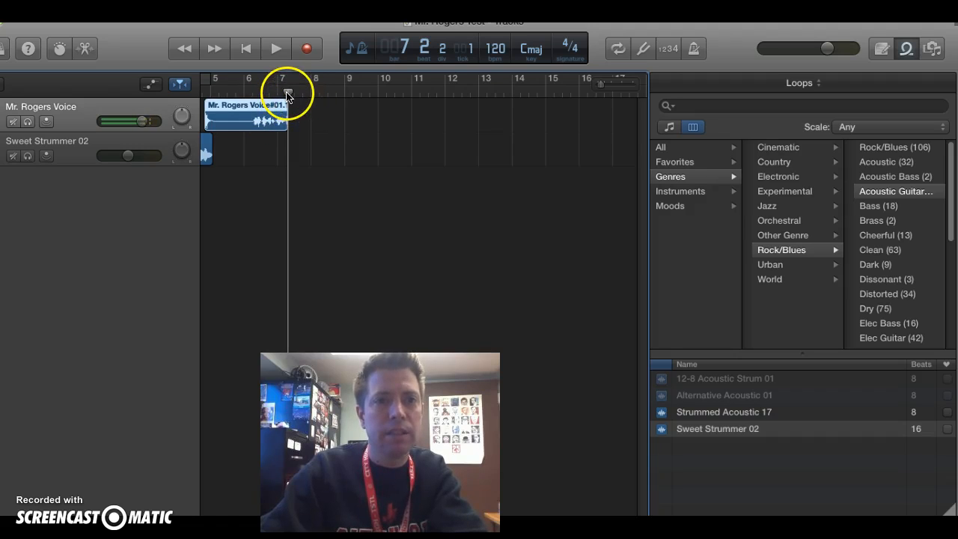
- Add a second Sweet Strummer 02 loop to the guitar track, starting at bar 7 under the end of the voice region
drag(289, 92, 311, 92)
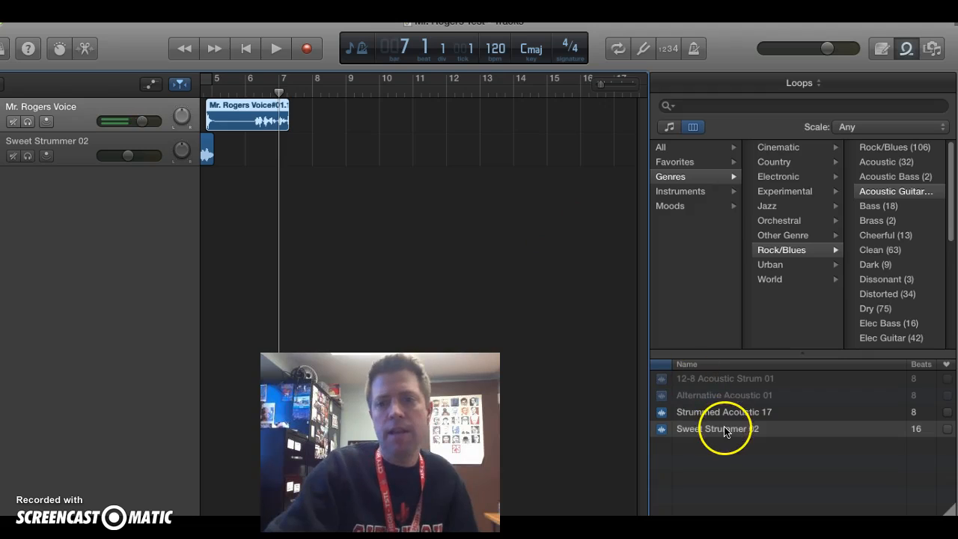
drag(722, 433, 304, 154)
- Play the arrangement from bar 1 to about bar 10 to hear the intro, voice and outro together
drag(278, 93, 195, 89)
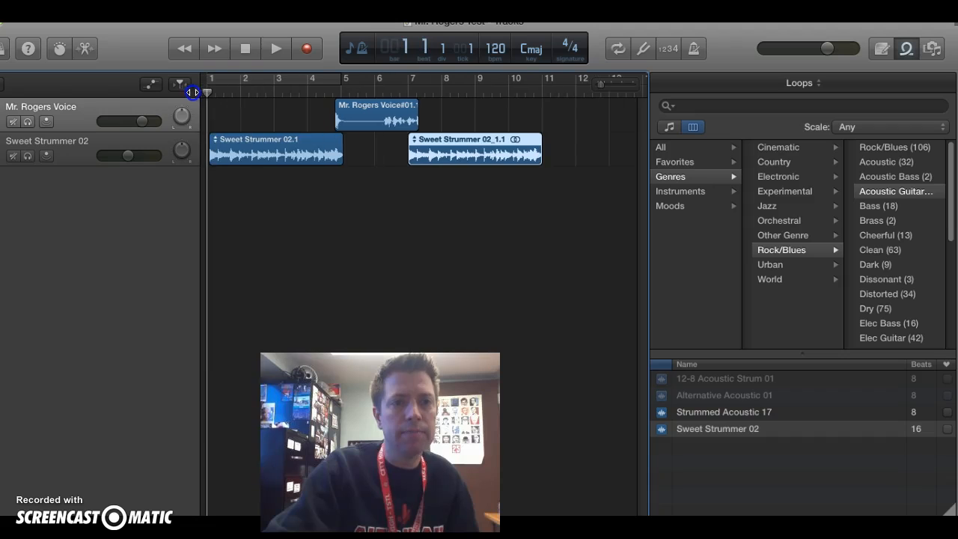
click(274, 159)
key(space)
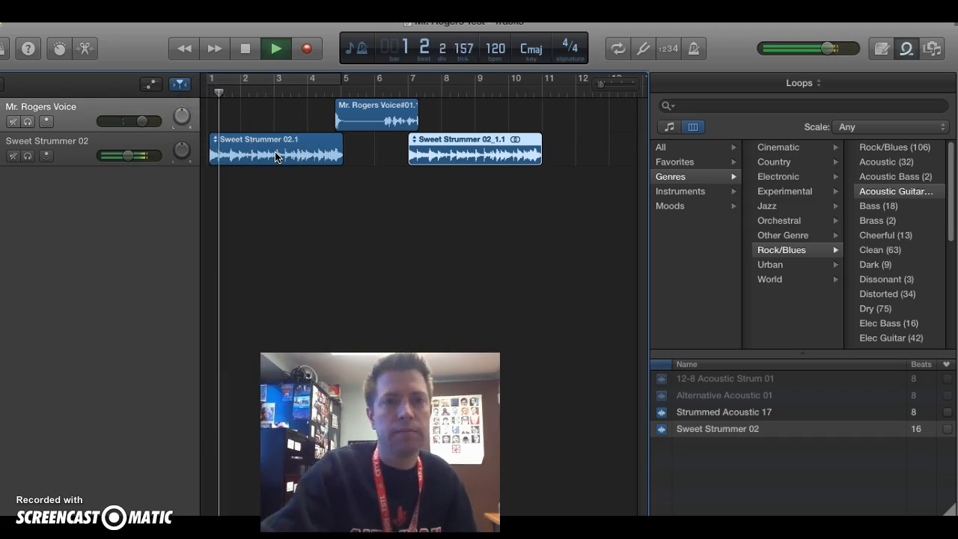
click(333, 222)
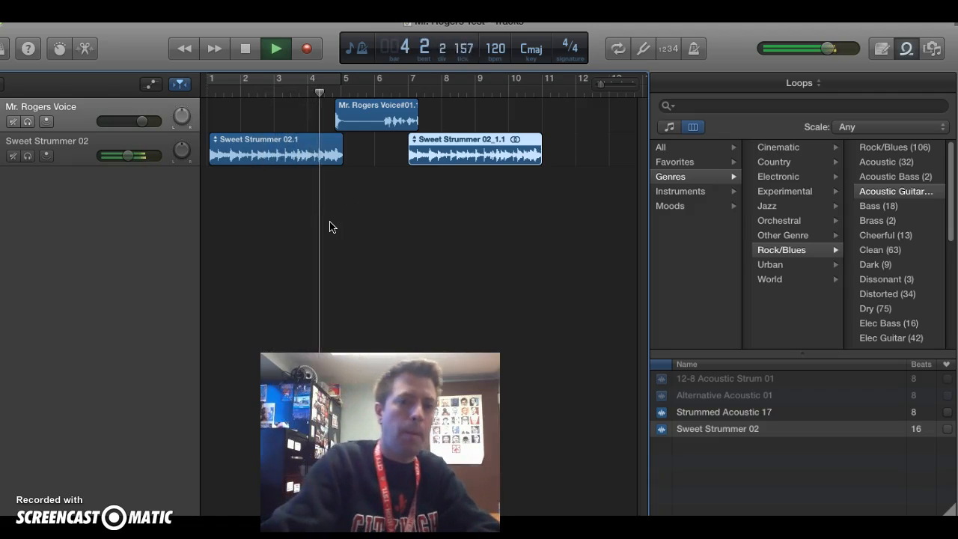
click(353, 226)
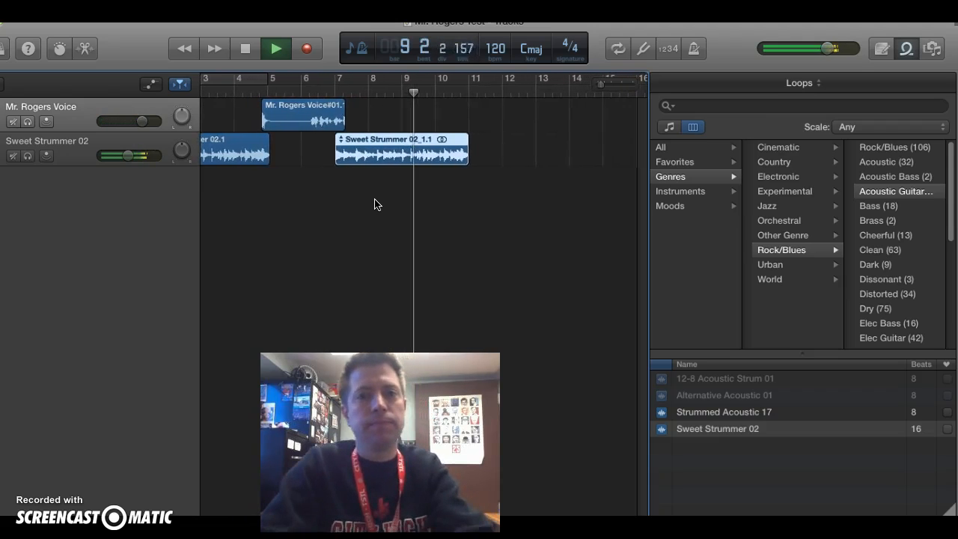
key(space)
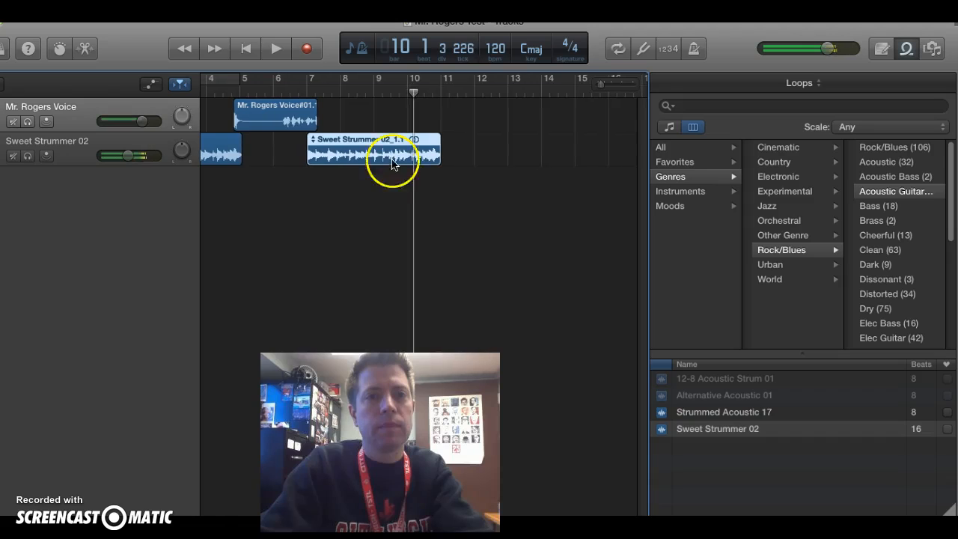
- Move the voice region over the first guitar loop so that it starts at bar 1, beat 4
click(412, 95)
click(237, 100)
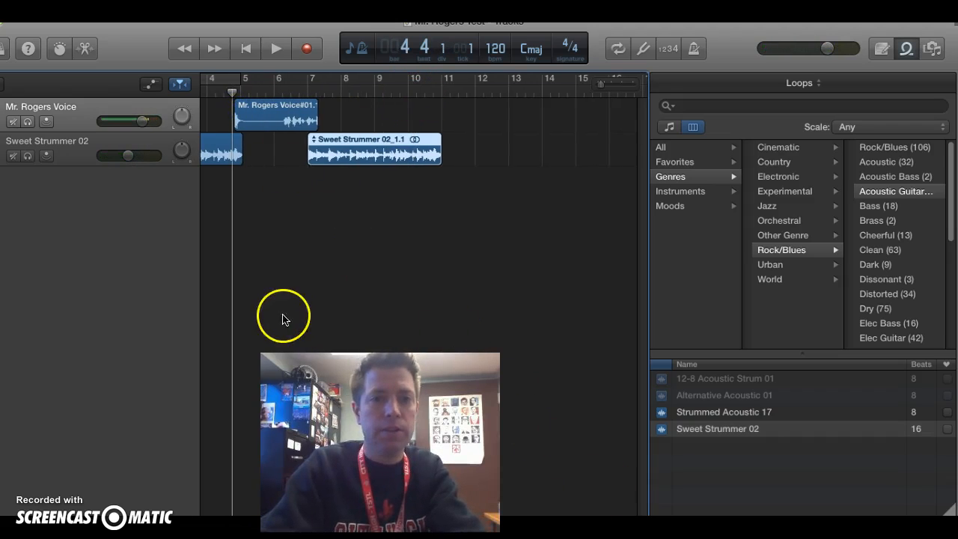
mouse_move(231, 90)
mouse_down()
mouse_move(187, 98)
mouse_move(233, 88)
mouse_up()
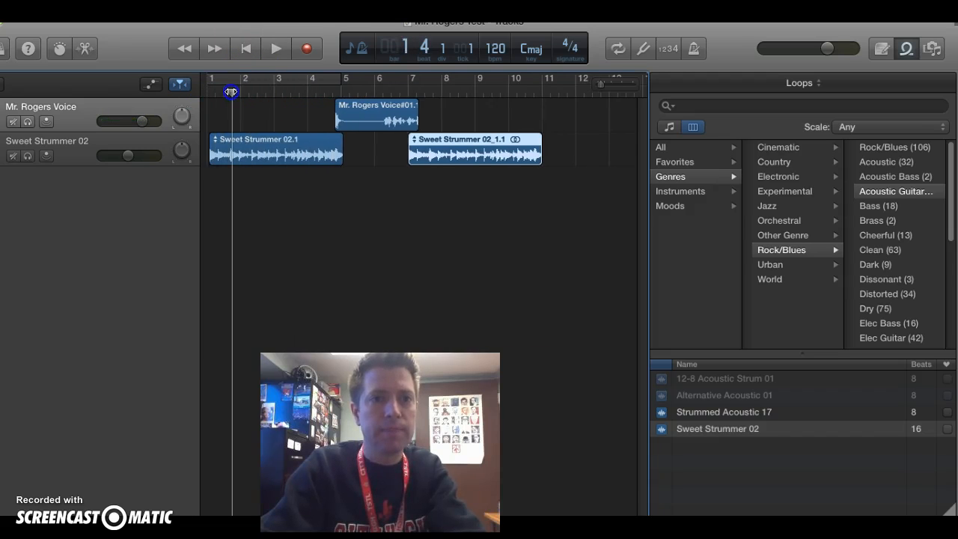
click(370, 111)
drag(381, 108, 281, 105)
- Align the first Sweet Strummer 02 loop with the exact start of bar 1 and open it in the audio editor
click(281, 146)
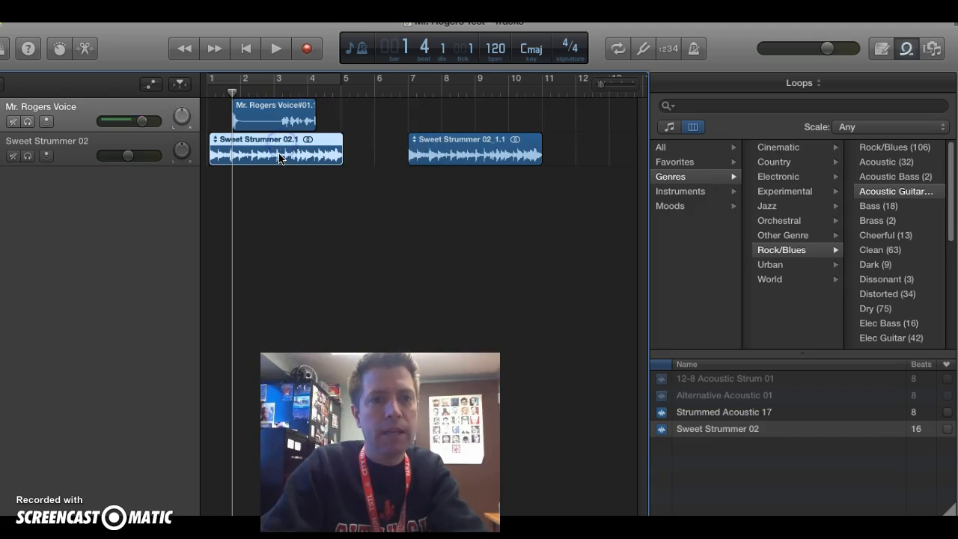
mouse_move(276, 158)
mouse_down()
mouse_move(284, 156)
mouse_move(268, 155)
mouse_move(284, 143)
mouse_up()
double_click(316, 146)
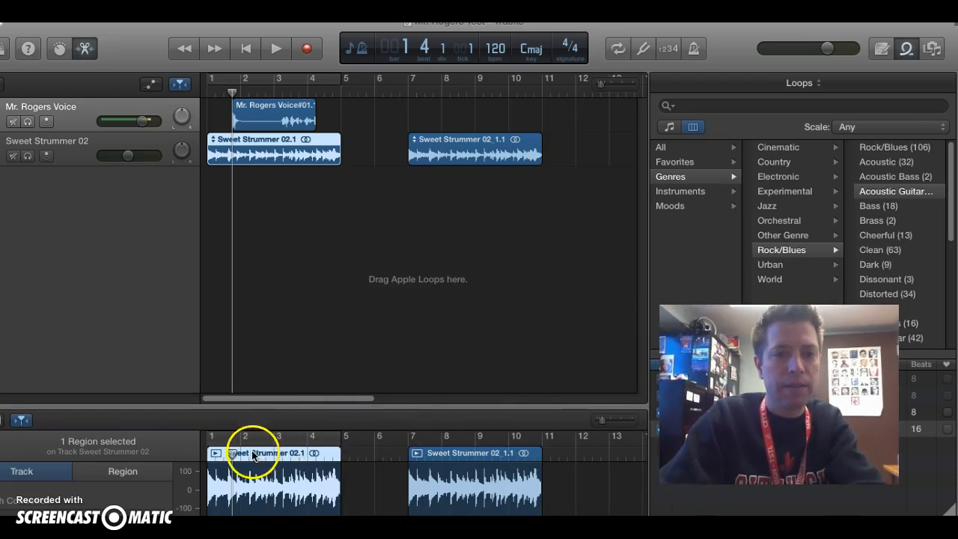
click(293, 501)
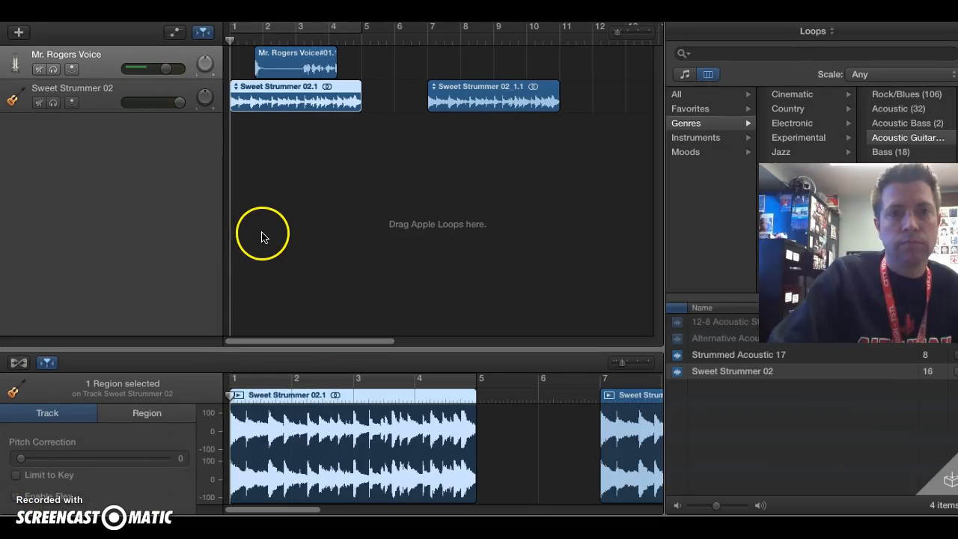
- Set the Sweet Strummer 02 track volume to +6.0 dB and play the overlapping voice and guitar from bar 1
click(319, 89)
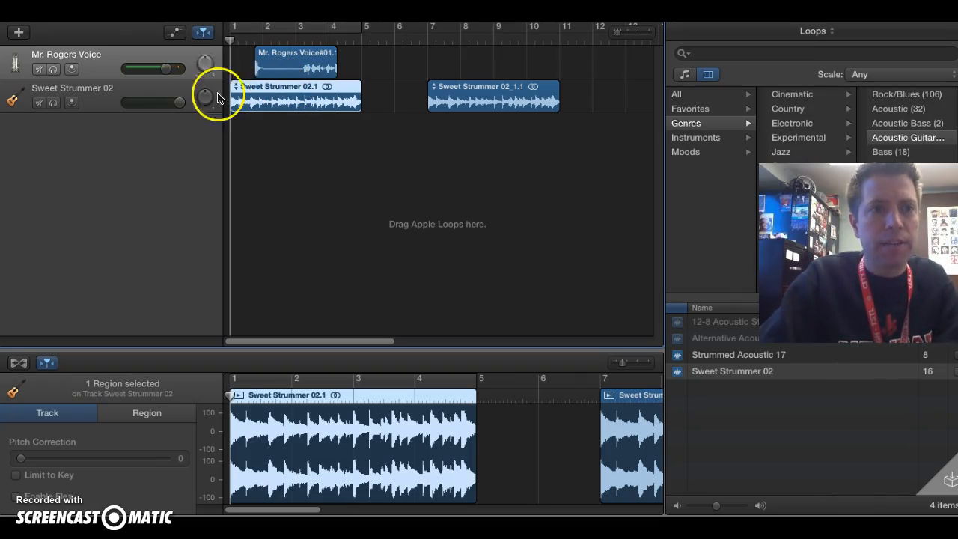
click(178, 102)
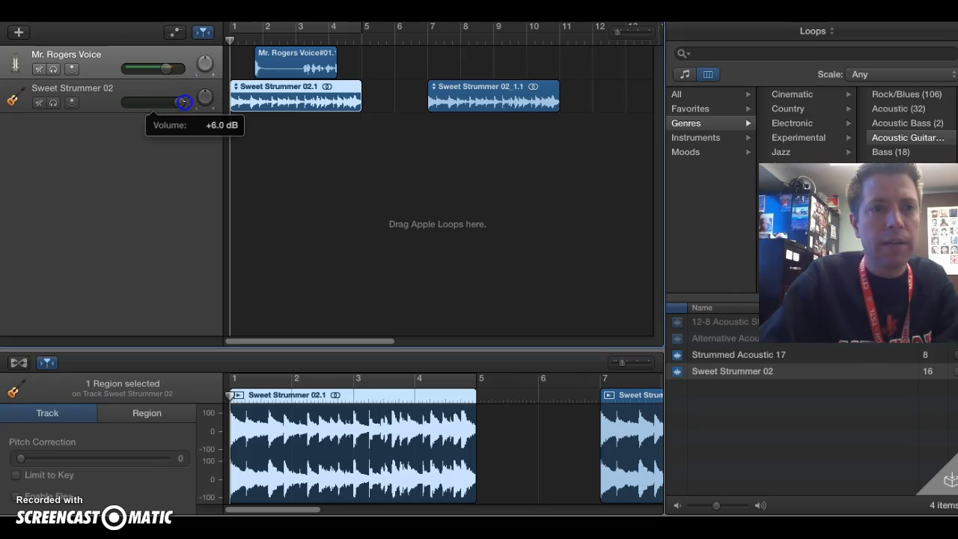
drag(183, 103, 184, 102)
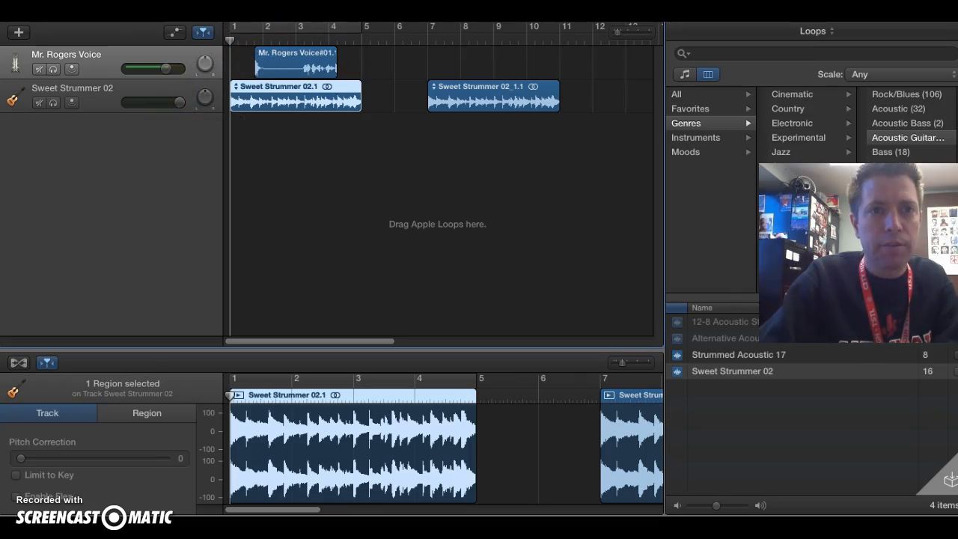
key(space)
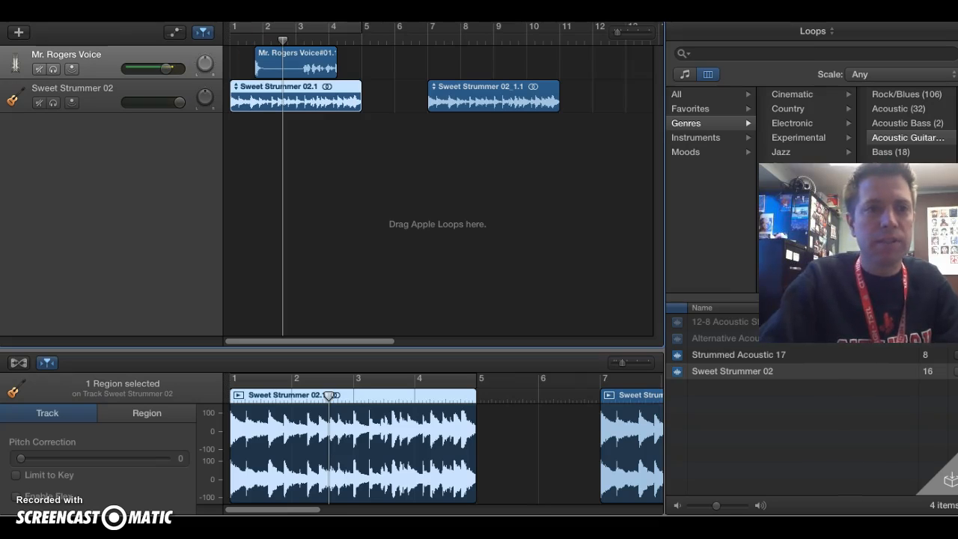
- Lower the Sweet Strummer 02 track volume to about -17.8 dB and, after checking the mix from bar 1, slightly further
drag(178, 103, 131, 103)
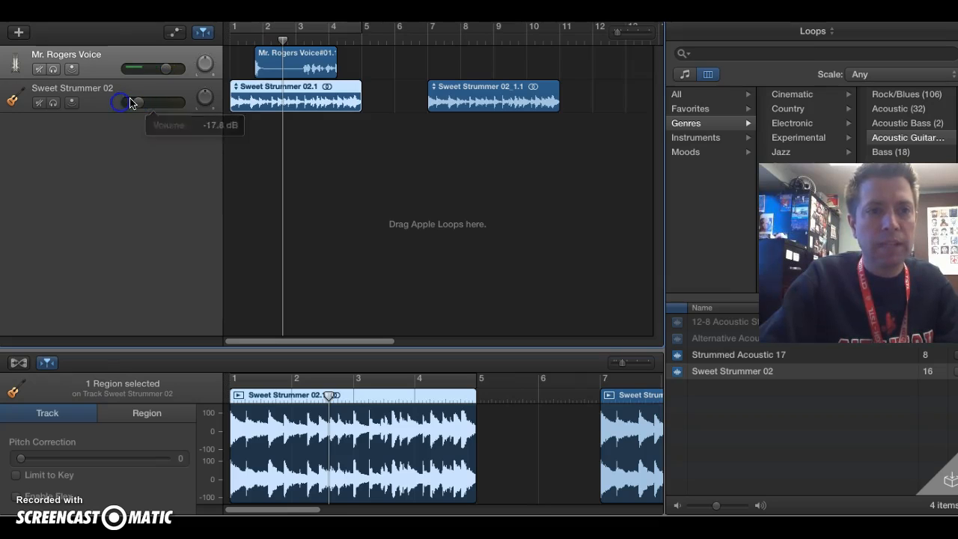
drag(282, 37, 236, 36)
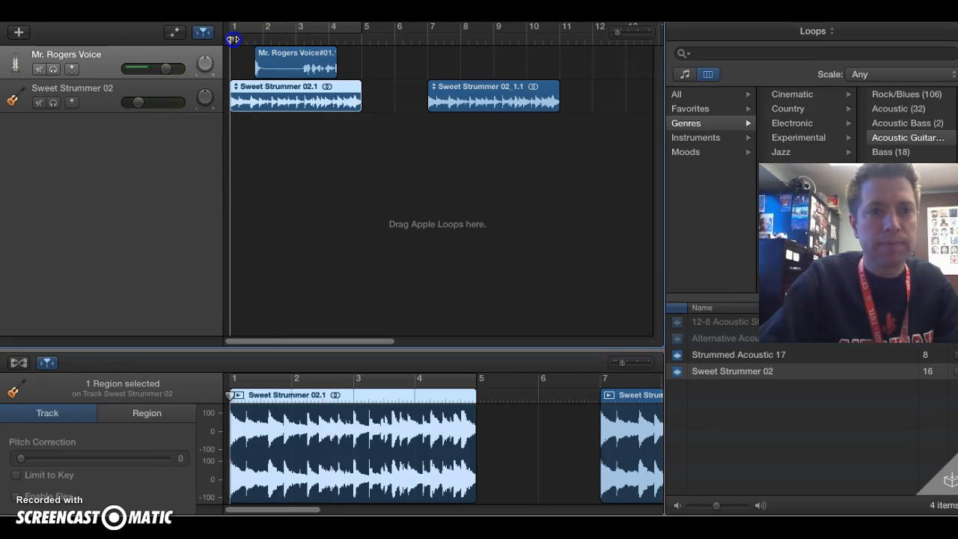
key(space)
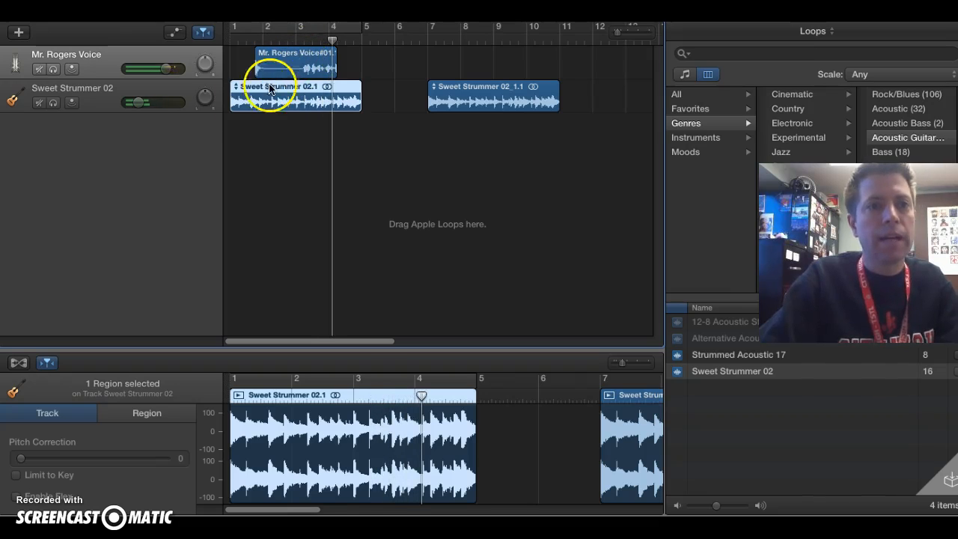
drag(137, 99, 121, 101)
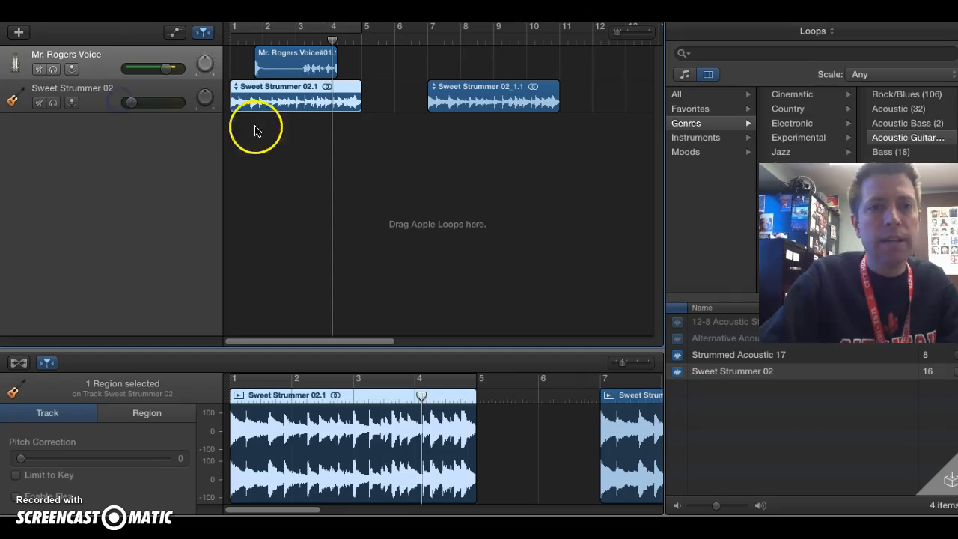
- Move the voice region to start near bar 3, beat 4, and the second guitar loop to start near bar 5, beat 4
click(314, 69)
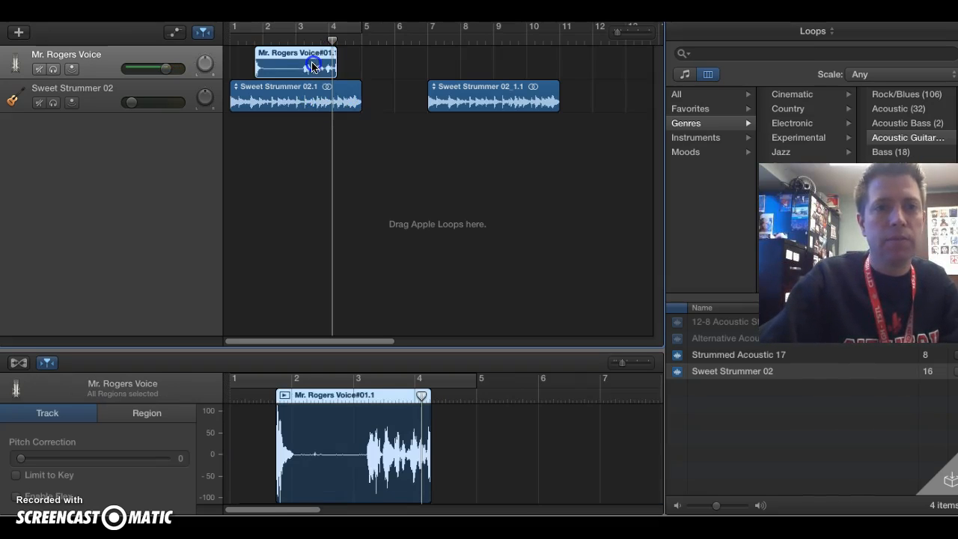
drag(313, 63, 376, 67)
click(535, 92)
drag(535, 92, 490, 88)
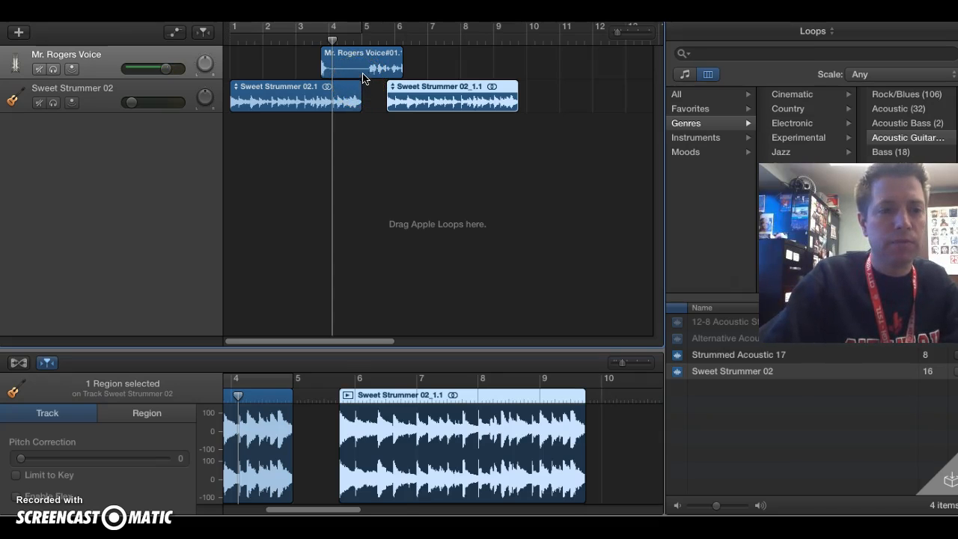
drag(331, 41, 234, 50)
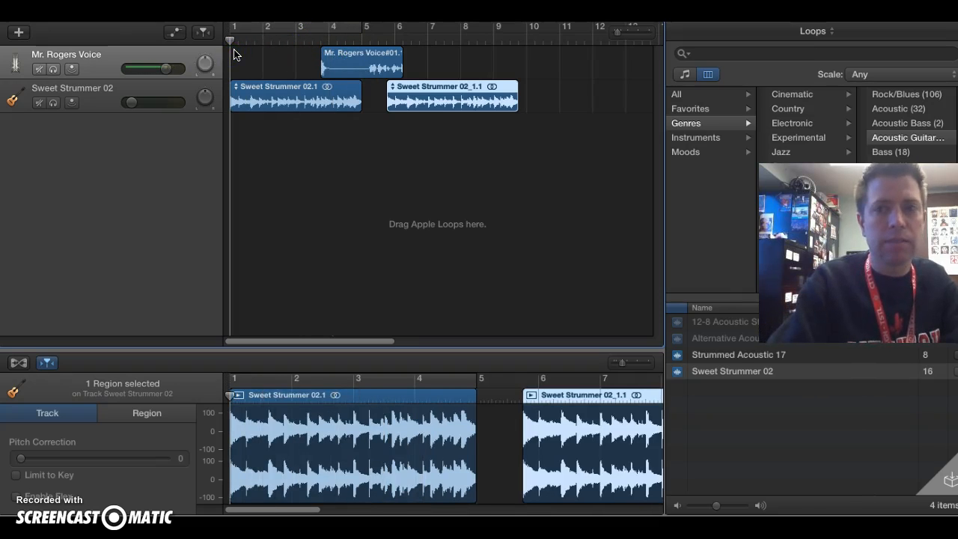
- Play the project from bar 1 and raise the Sweet Strummer 02 track volume slightly
key(space)
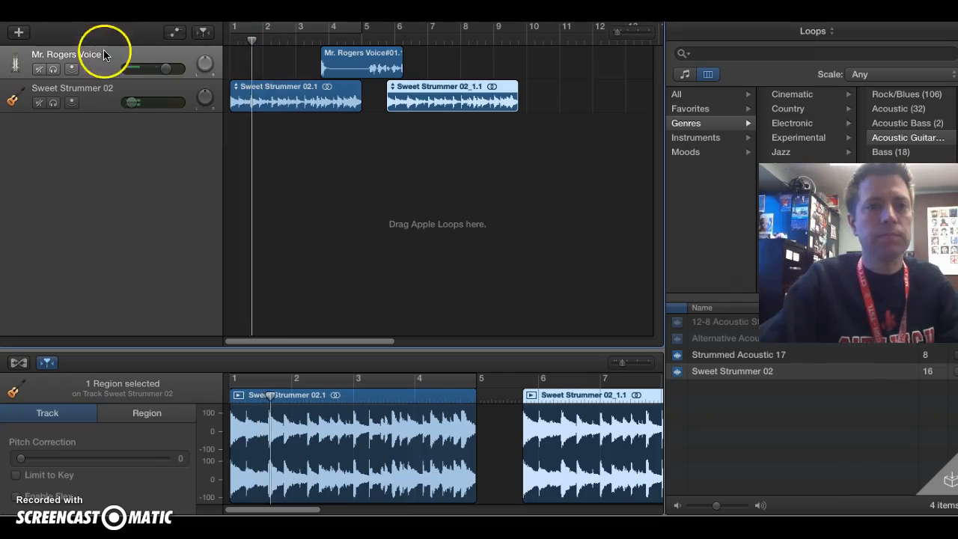
drag(133, 112, 138, 113)
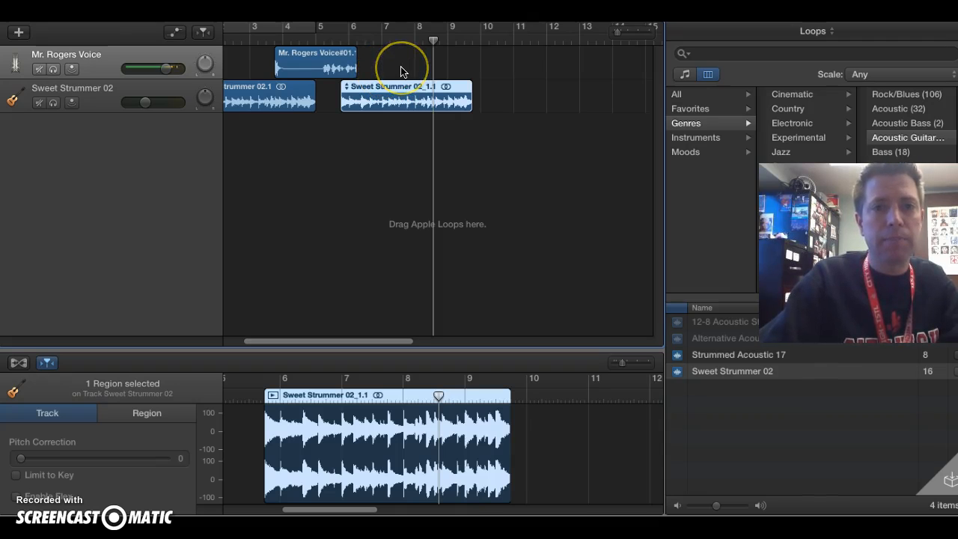
- Split the voice region at about bar 6 and delete the short piece after the split
click(349, 65)
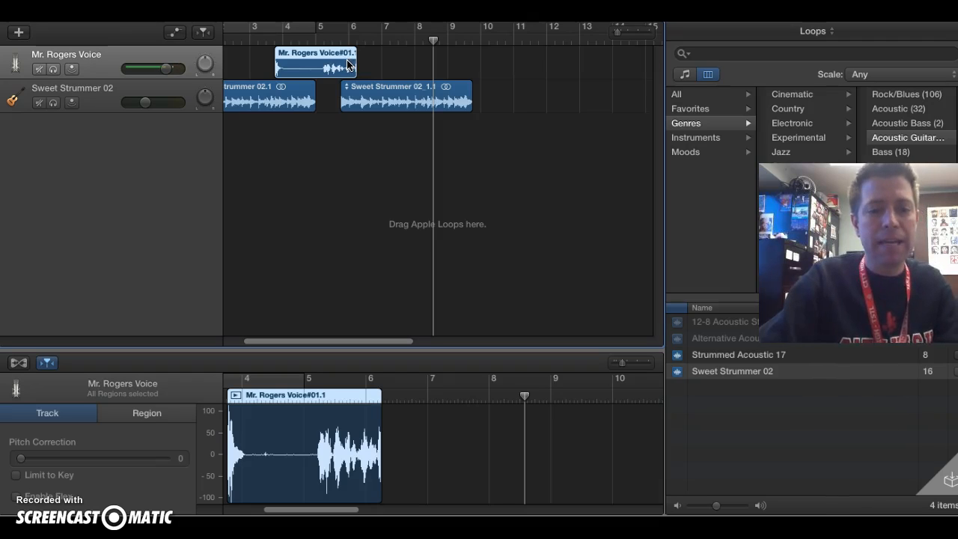
click(138, 2)
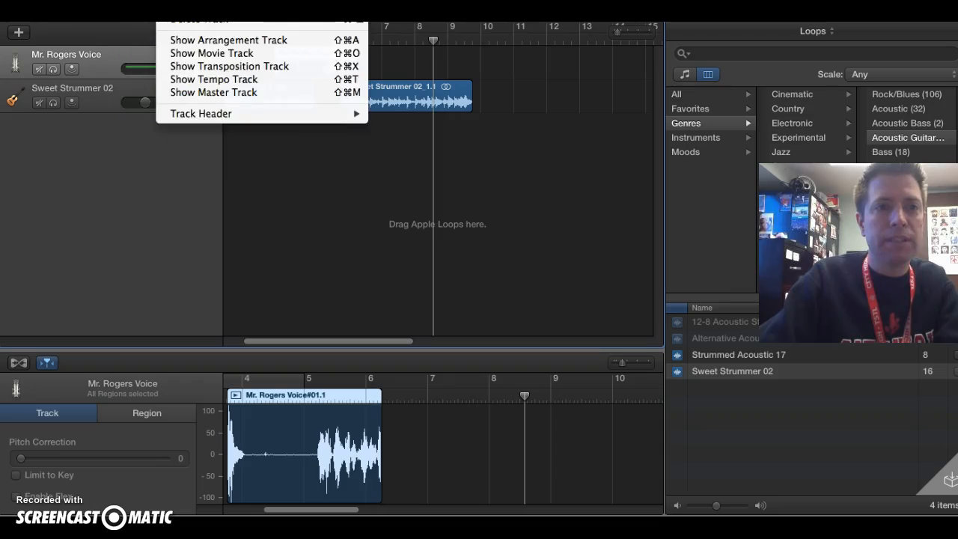
click(449, 26)
drag(432, 38, 349, 45)
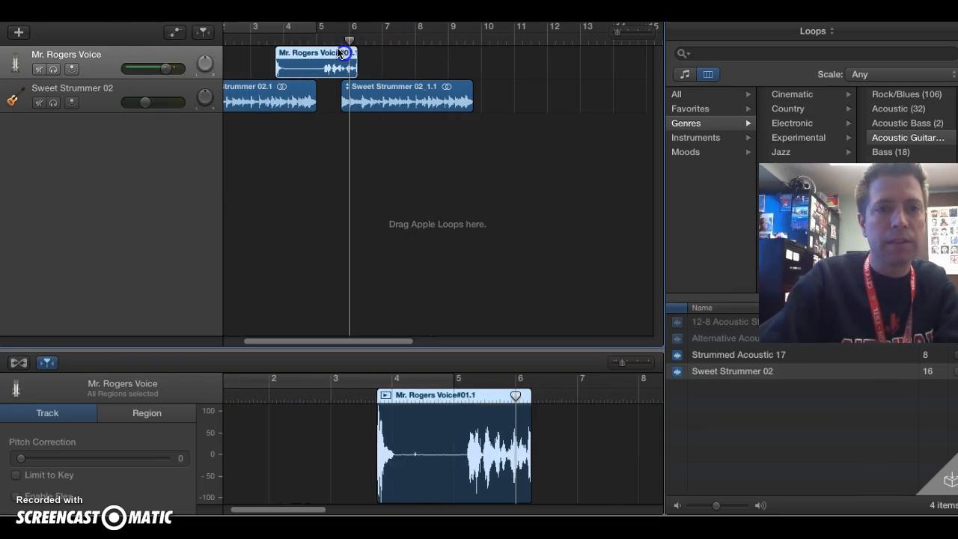
key(super+t)
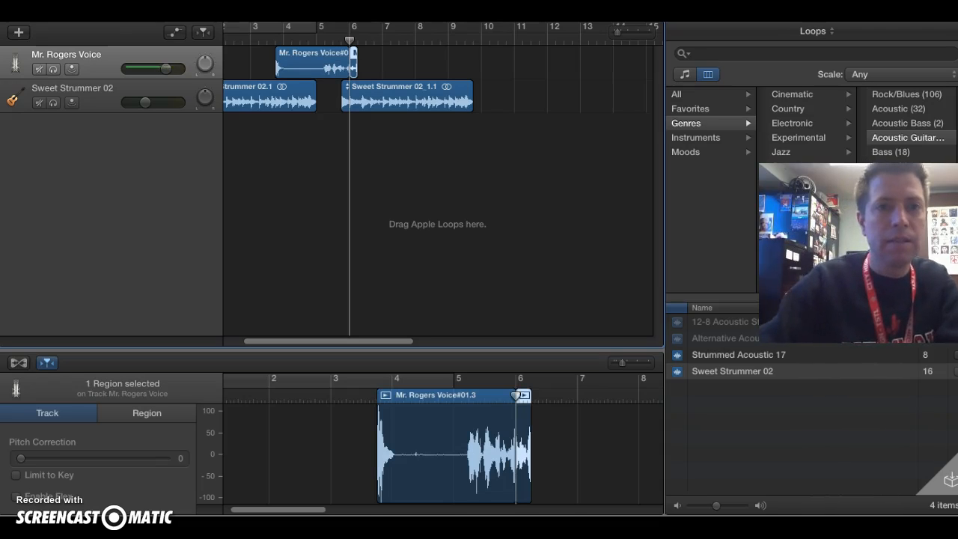
click(353, 62)
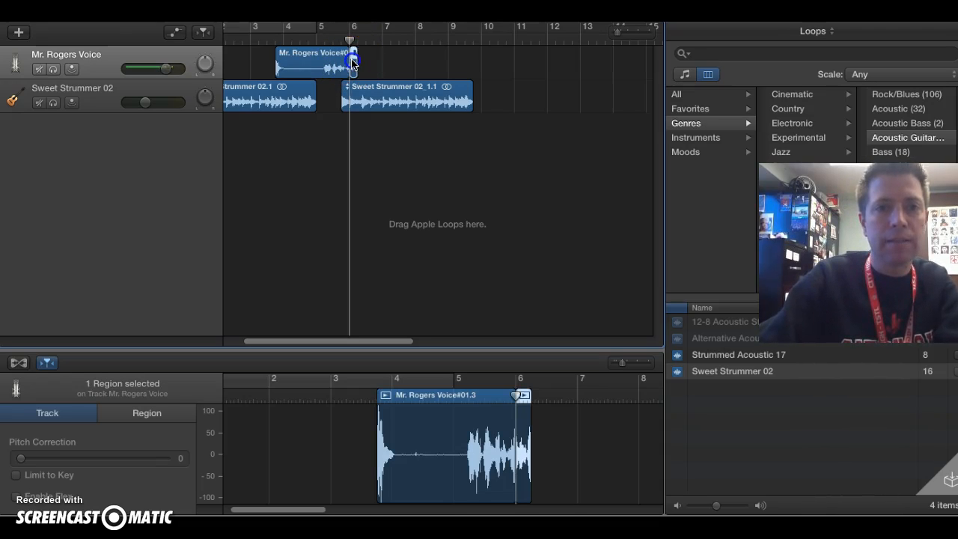
key(Delete)
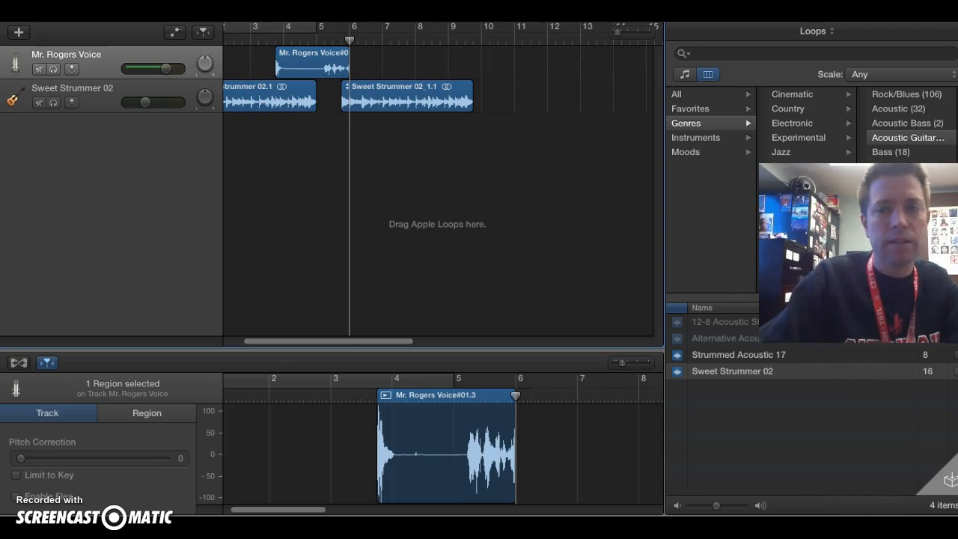
- Export the song to disk in the GarageBand music folder, named with the teacher's name followed by "Podcast Test 10.2"
click(107, 7)
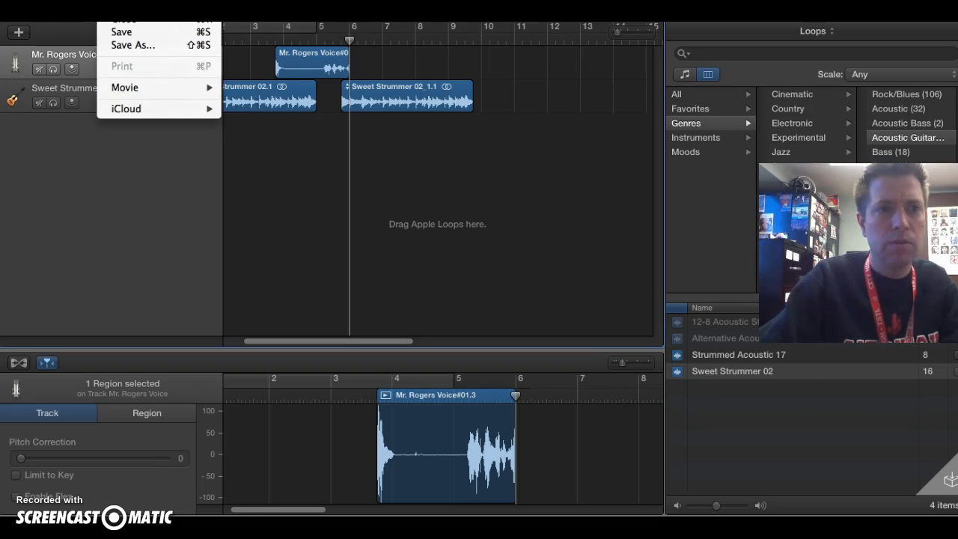
mouse_move(283, 8)
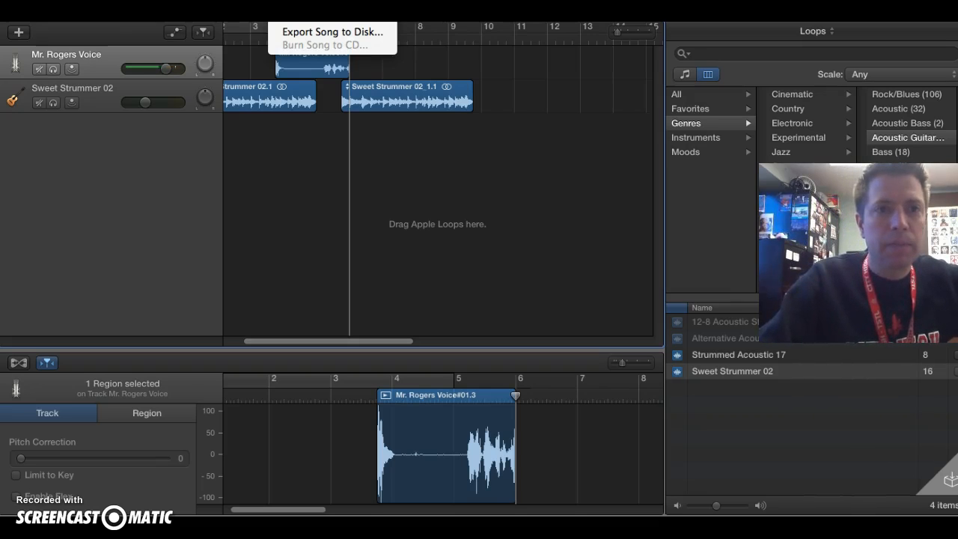
click(306, 32)
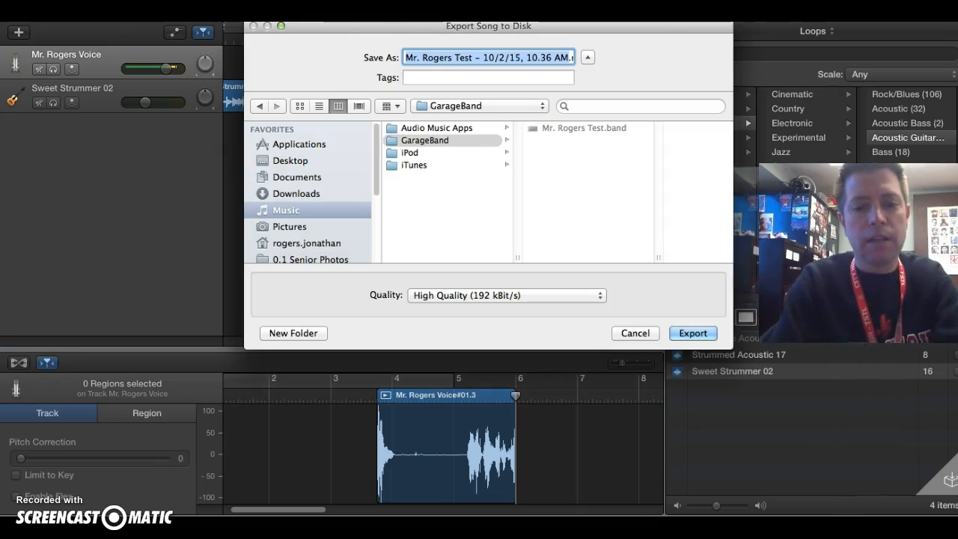
text(Mr. Rogers )
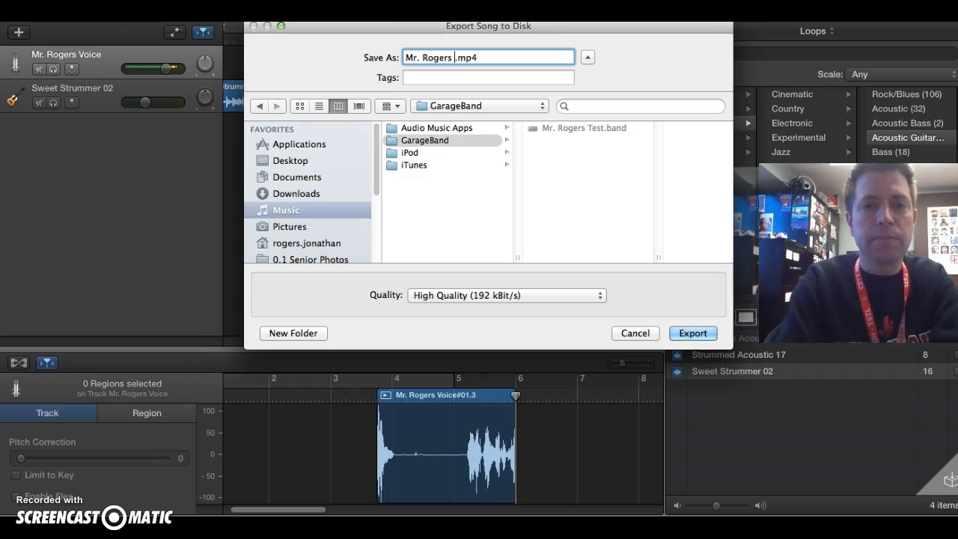
text(Podcast Test)
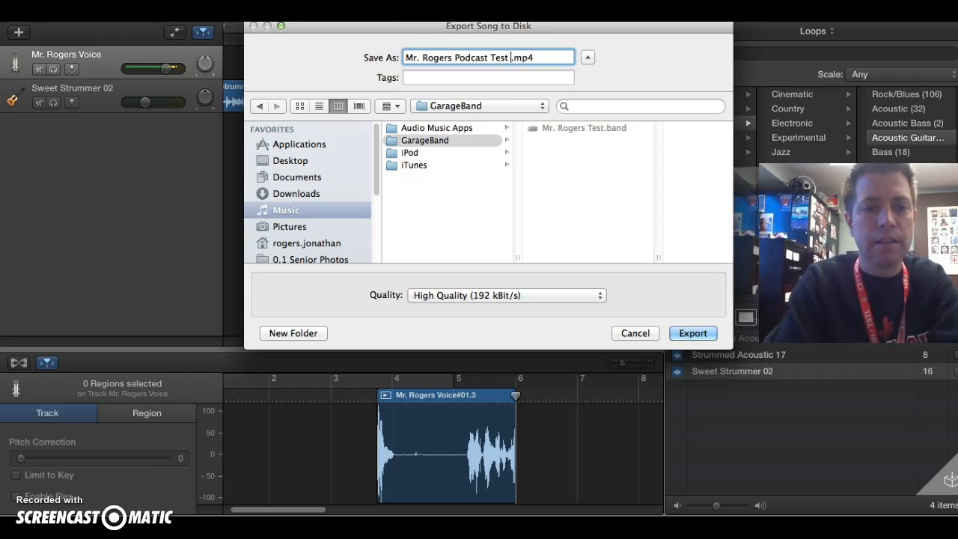
text( 10.2)
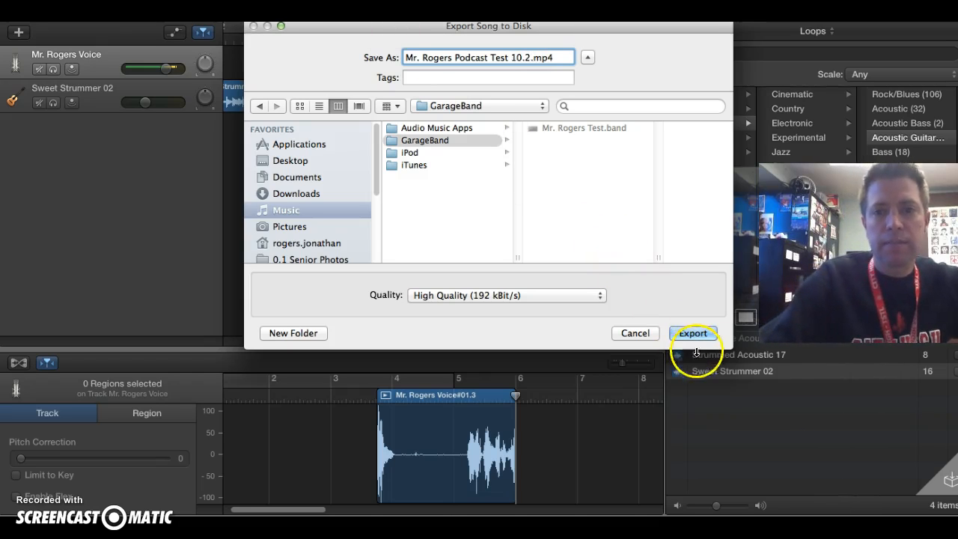
click(692, 335)
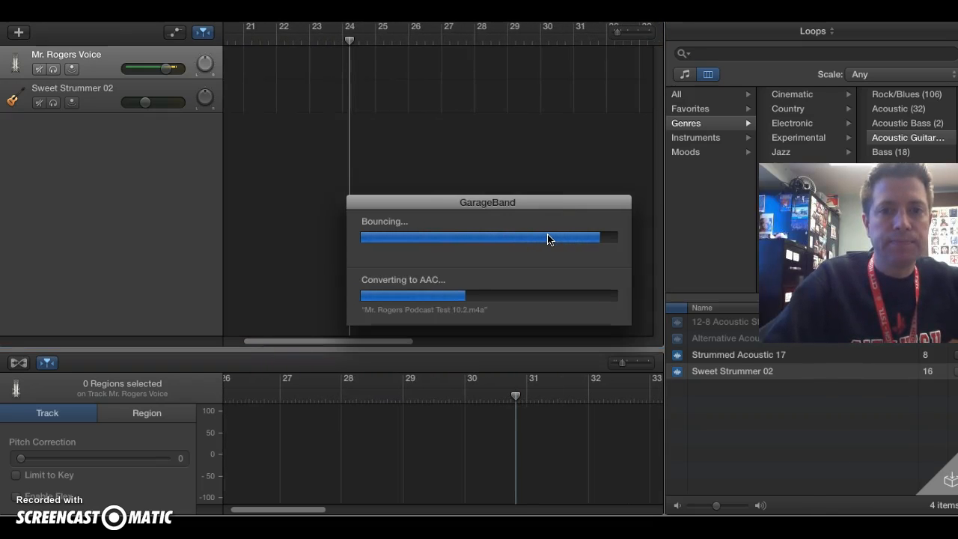
click(538, 257)
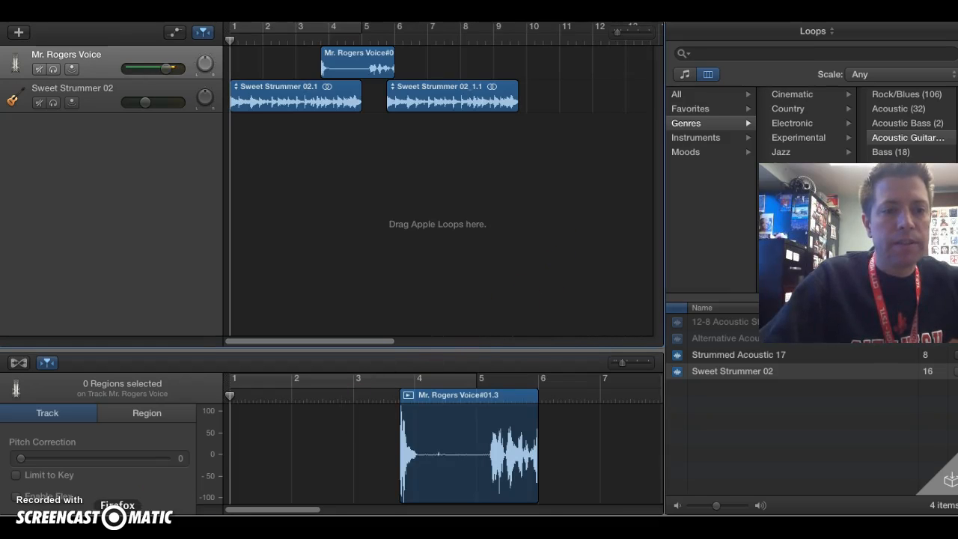
- Switch to Google Chrome and start publishing a new podcast episode from the Podbean dashboard of The Little Hawk
click(154, 527)
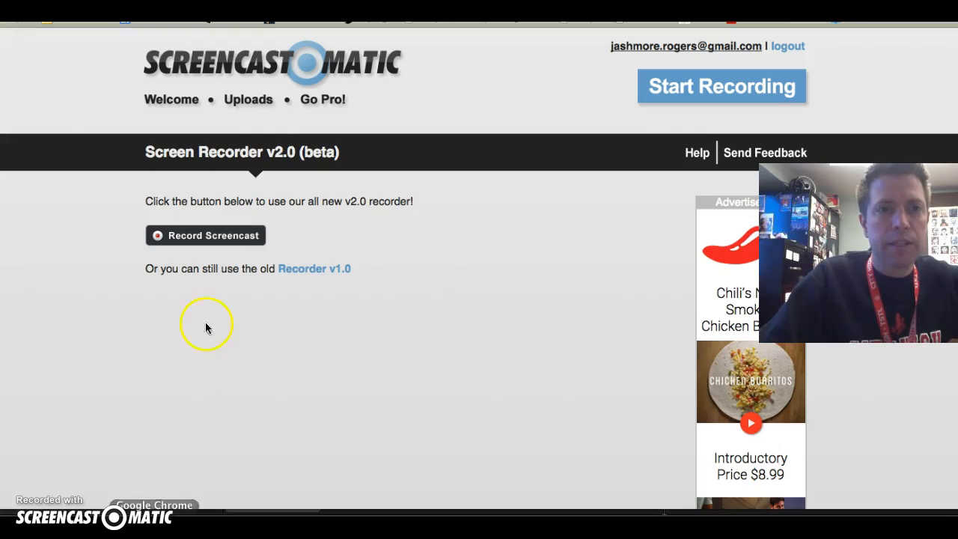
key(super+t)
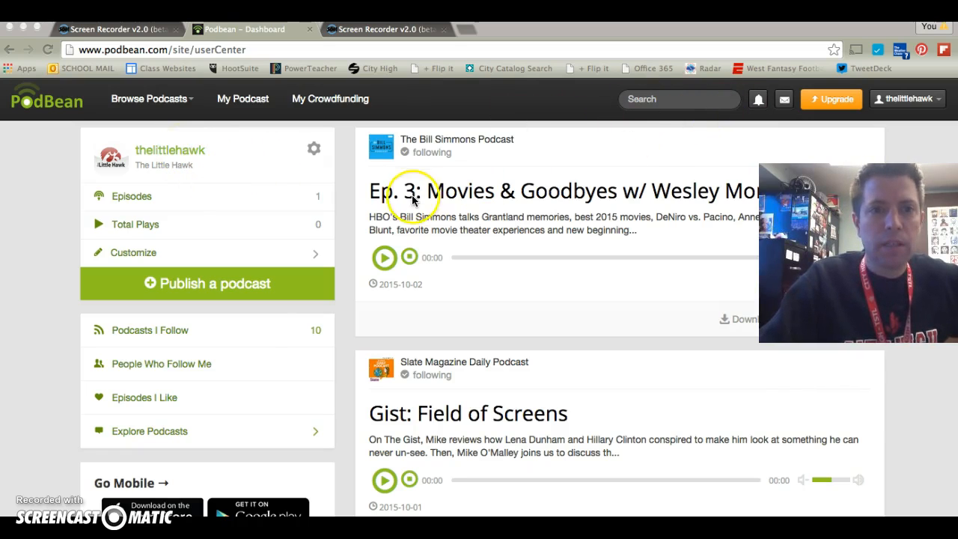
click(172, 151)
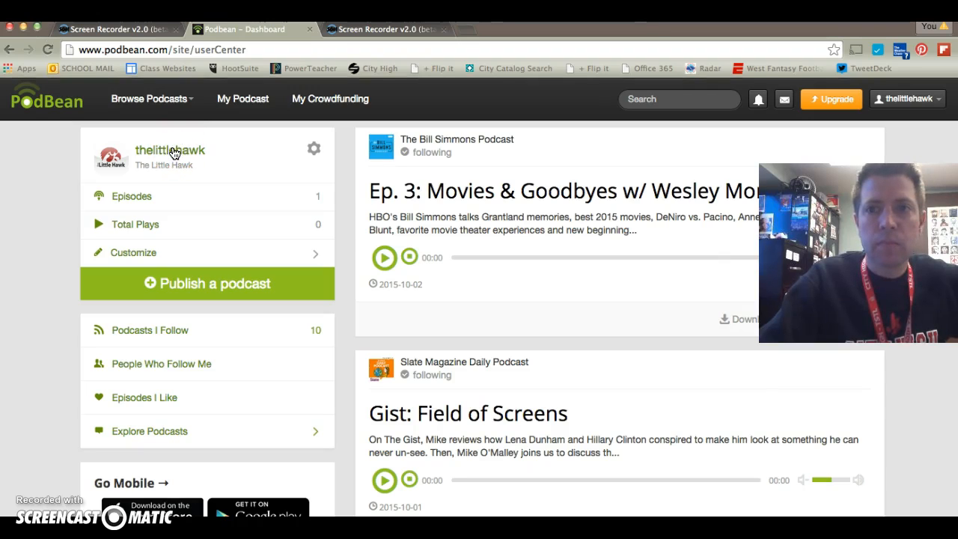
click(173, 151)
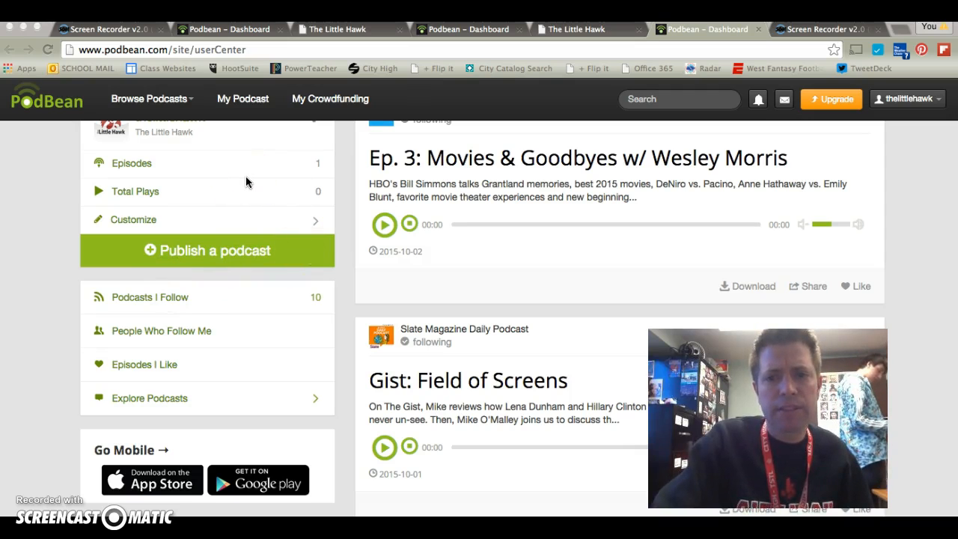
click(220, 251)
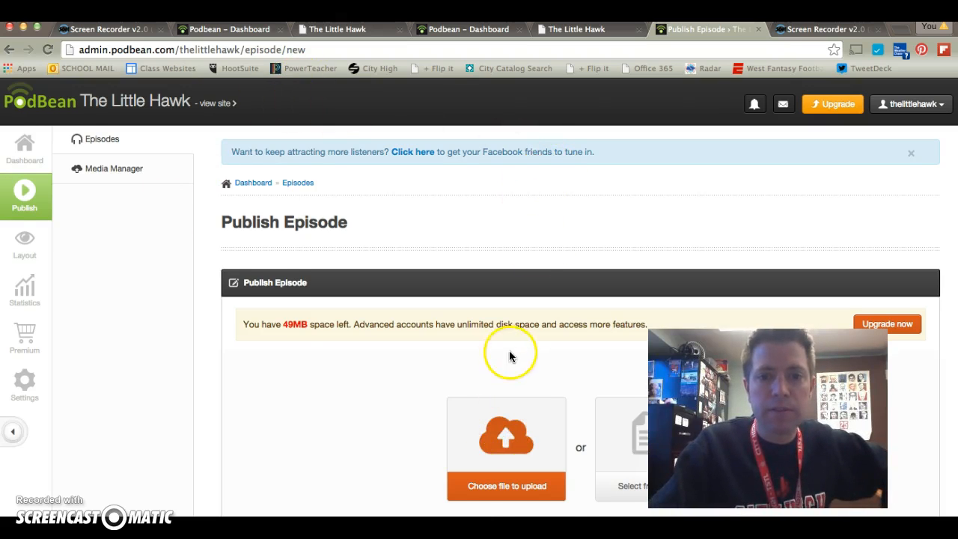
- Upload the exported "Podcast Test 10.2" m4a file from the GarageBand folder in Music as the episode's audio
scroll(504, 382, down, 1)
click(507, 427)
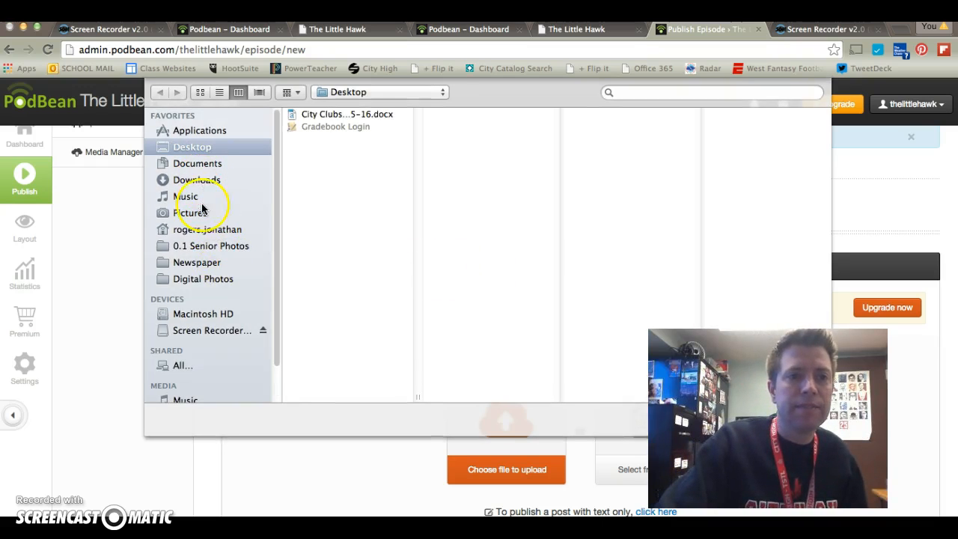
click(178, 196)
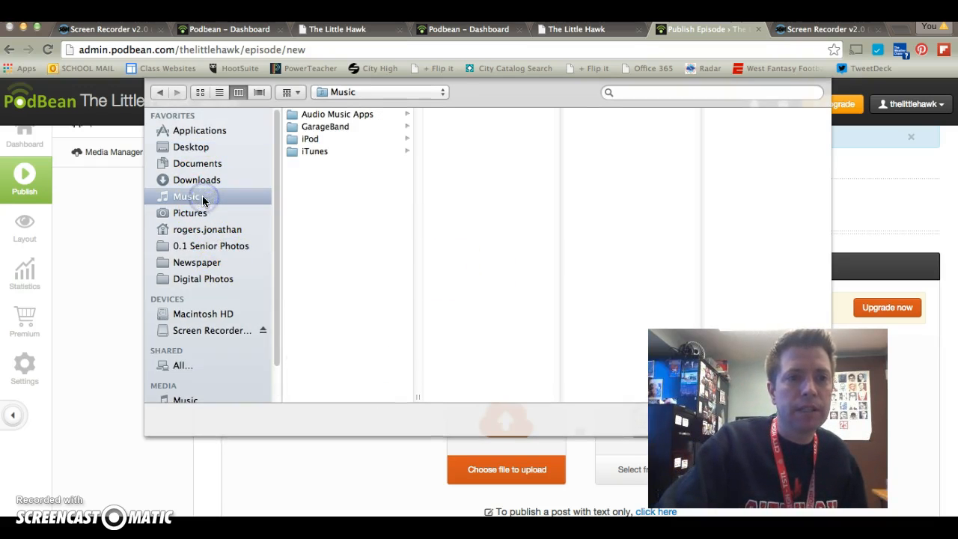
click(334, 126)
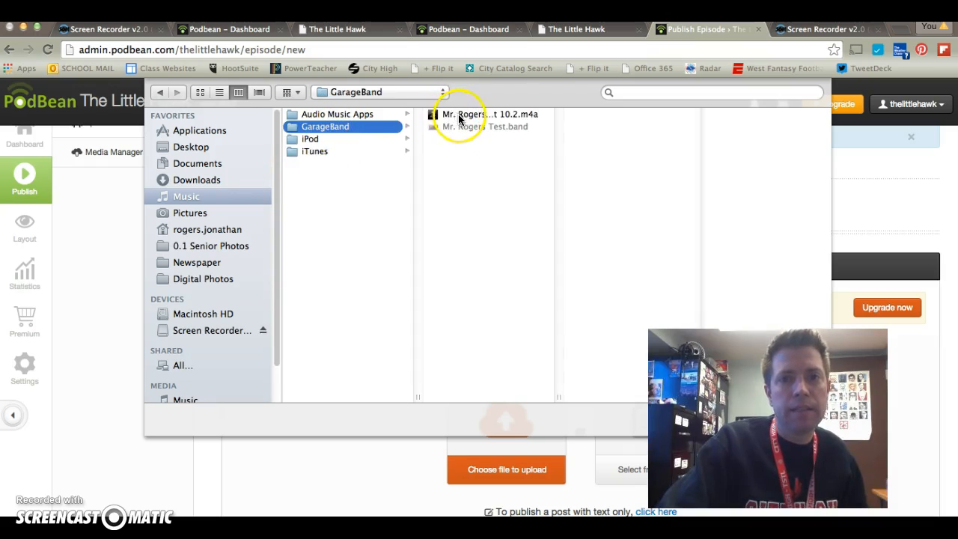
click(459, 118)
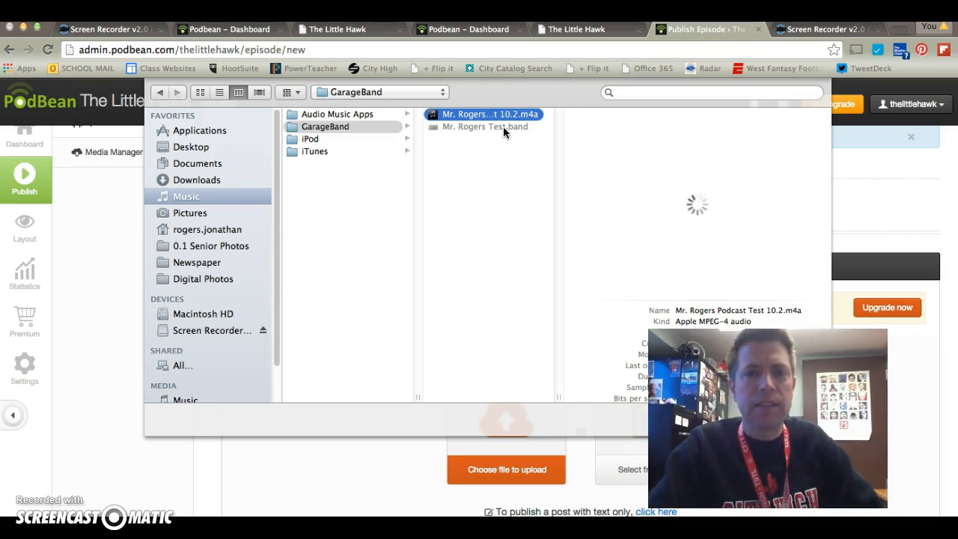
click(538, 116)
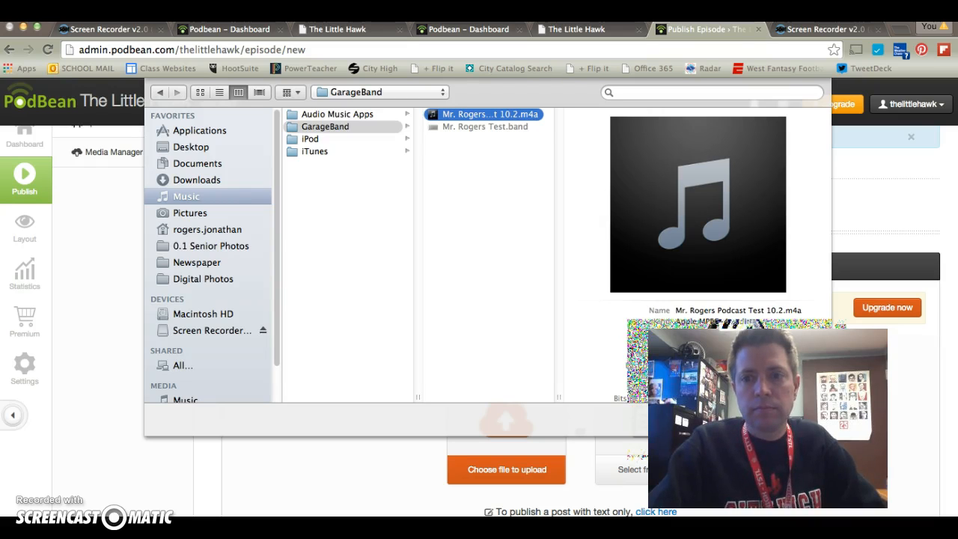
drag(767, 418, 290, 447)
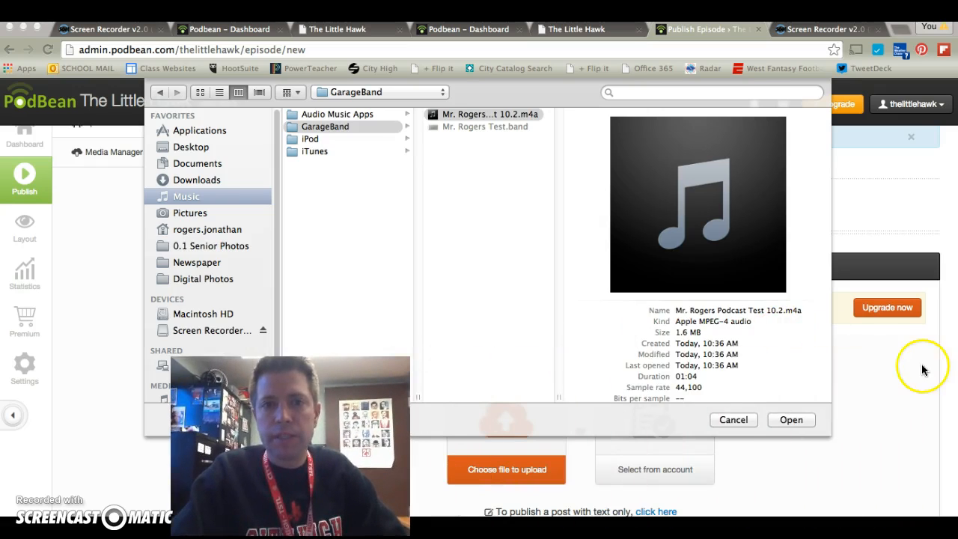
click(511, 114)
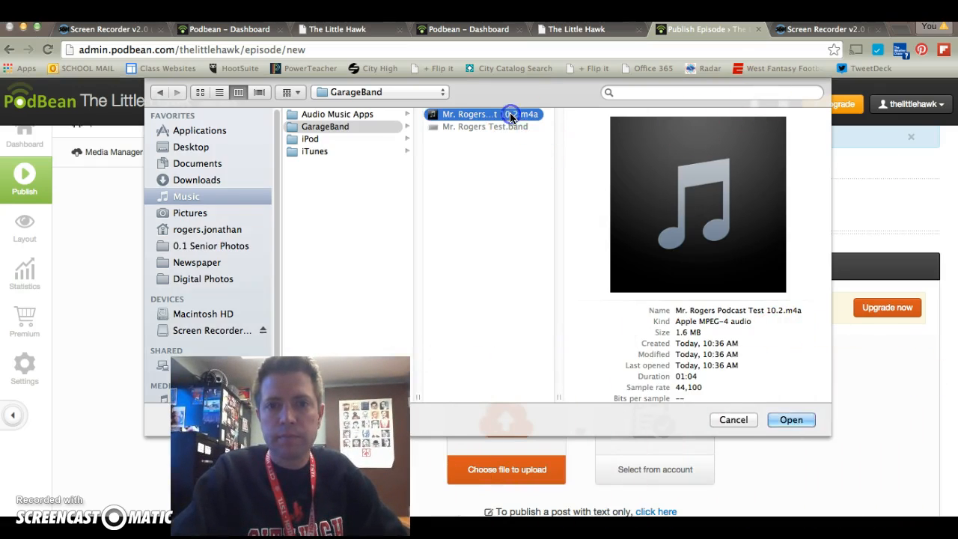
click(793, 419)
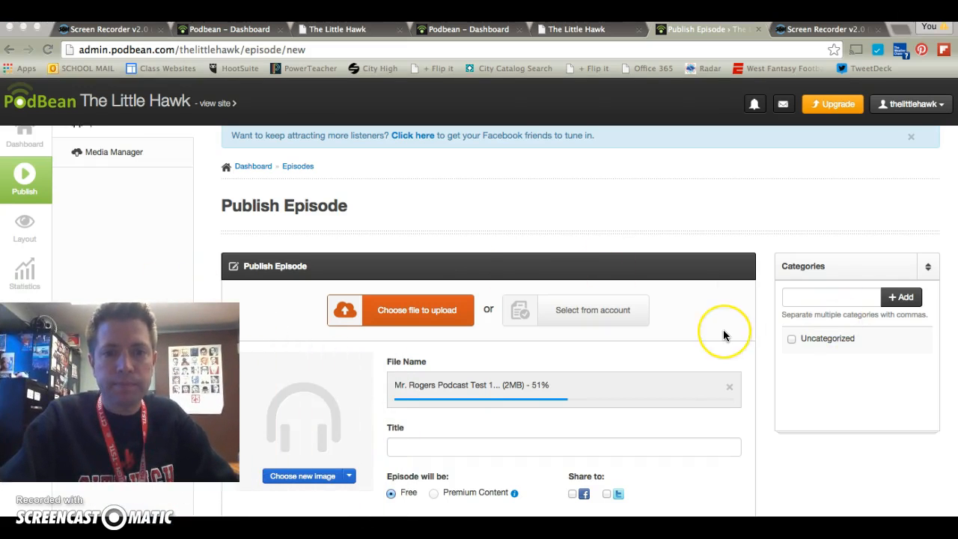
- Look over the episode form and add a new category named Politikid
scroll(723, 335, down, 3)
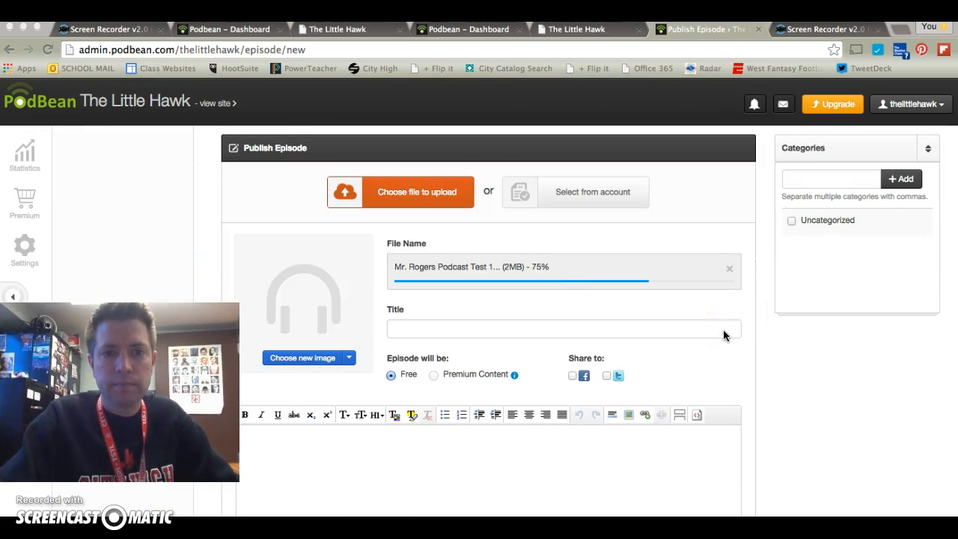
scroll(723, 335, up, 1)
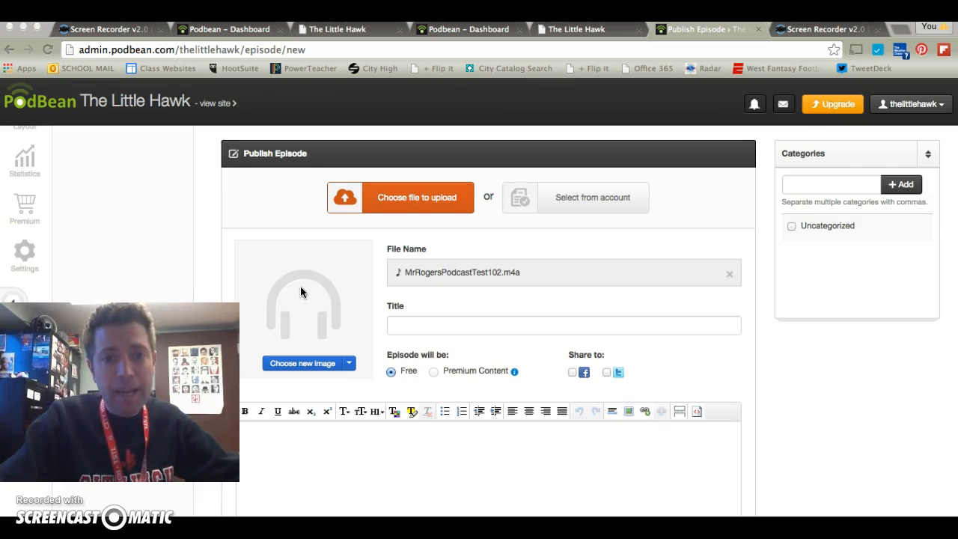
click(356, 314)
scroll(355, 315, down, 1)
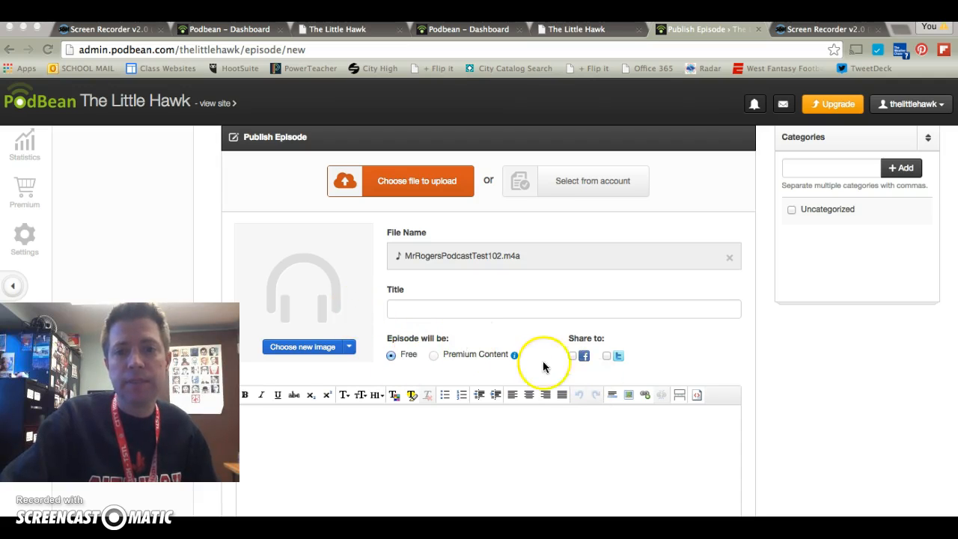
scroll(478, 297, up, 3)
scroll(473, 312, down, 1)
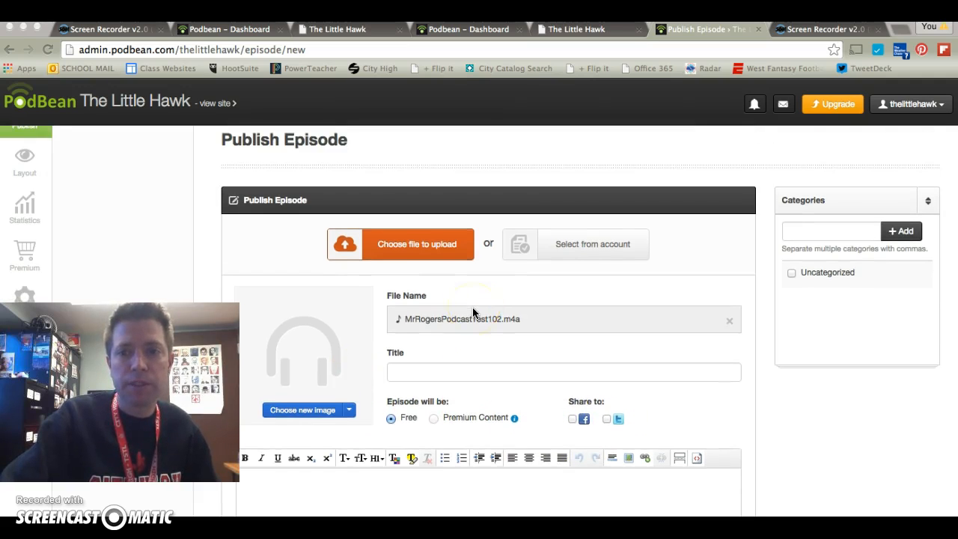
click(826, 224)
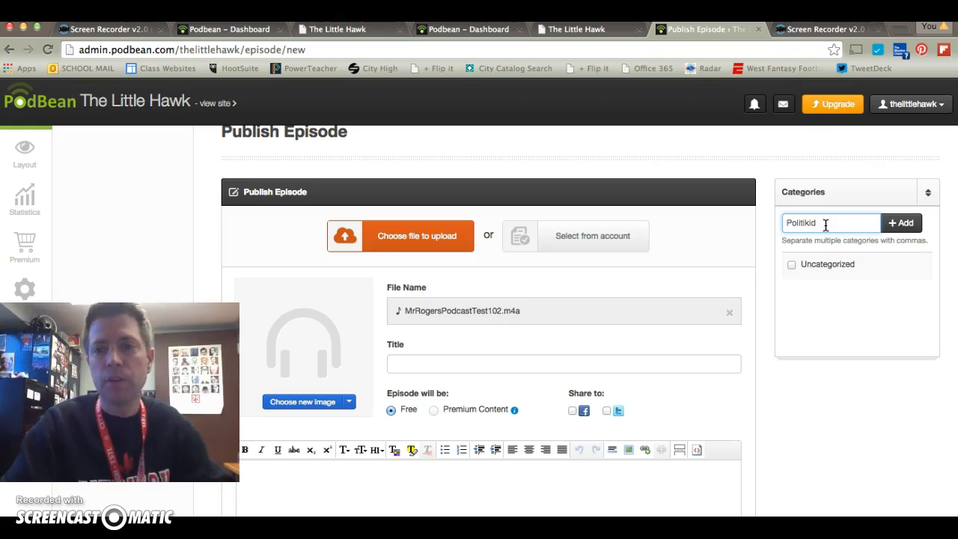
click(801, 234)
click(901, 223)
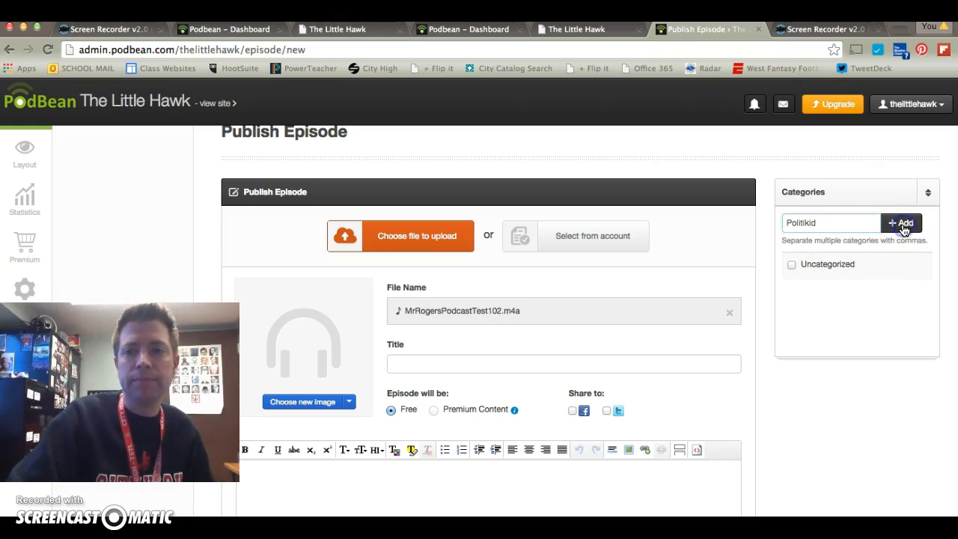
- Enter "Test" as the episode description and try to publish the episode
scroll(707, 295, down, 3)
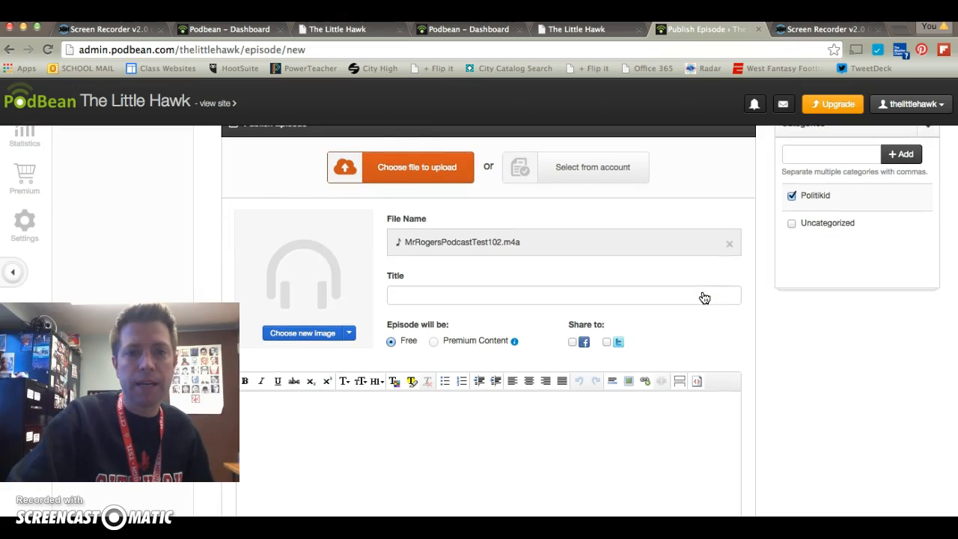
scroll(704, 298, down, 5)
click(508, 257)
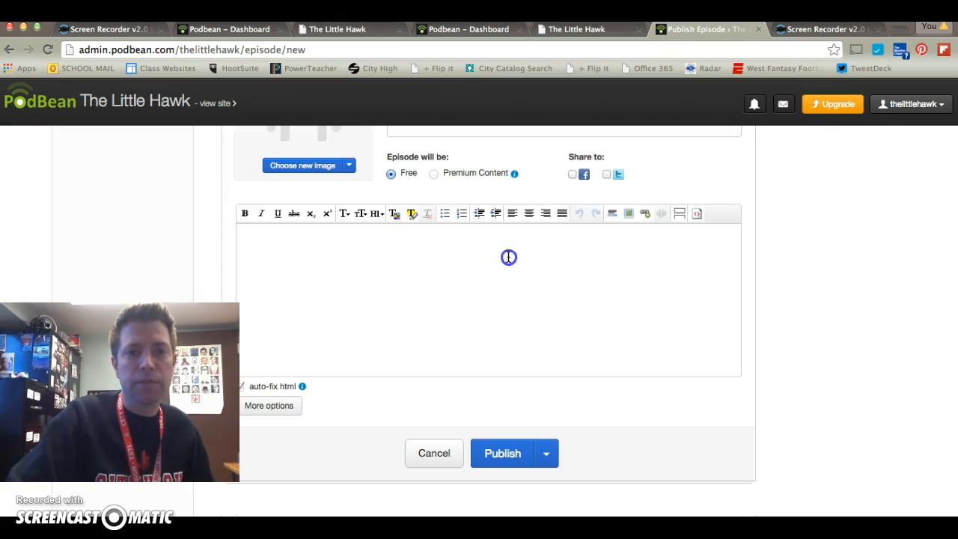
click(411, 244)
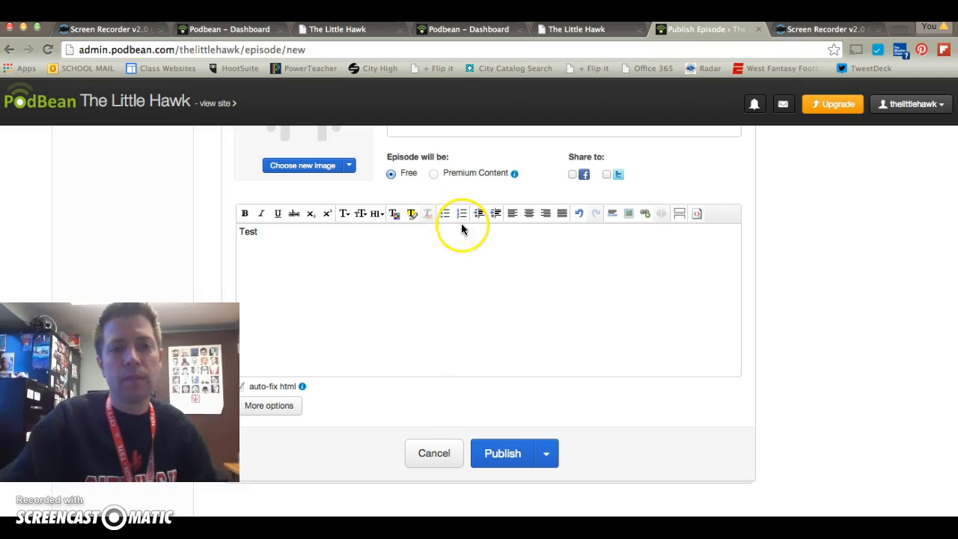
click(499, 454)
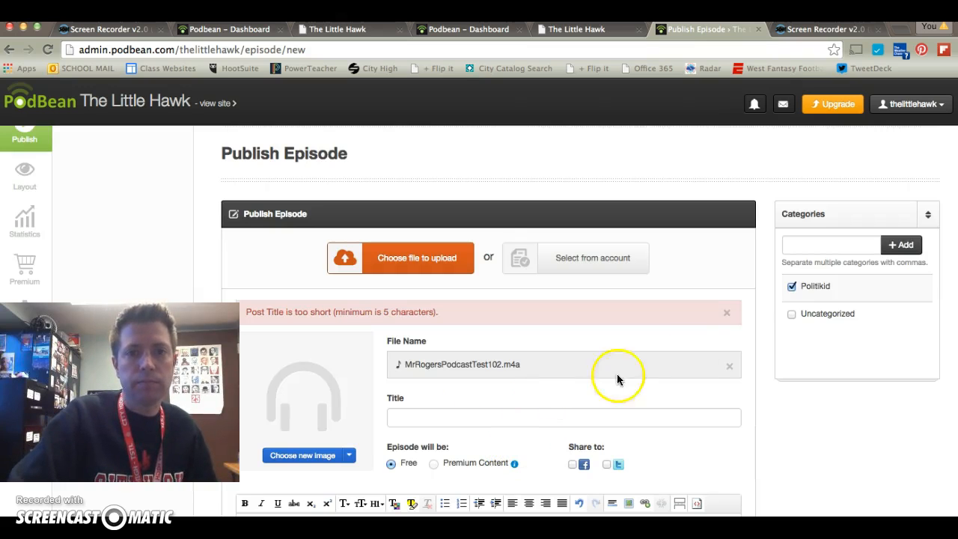
- Title the episode with the teacher's name followed by "Podcast Test"
scroll(699, 347, down, 1)
scroll(698, 349, down, 1)
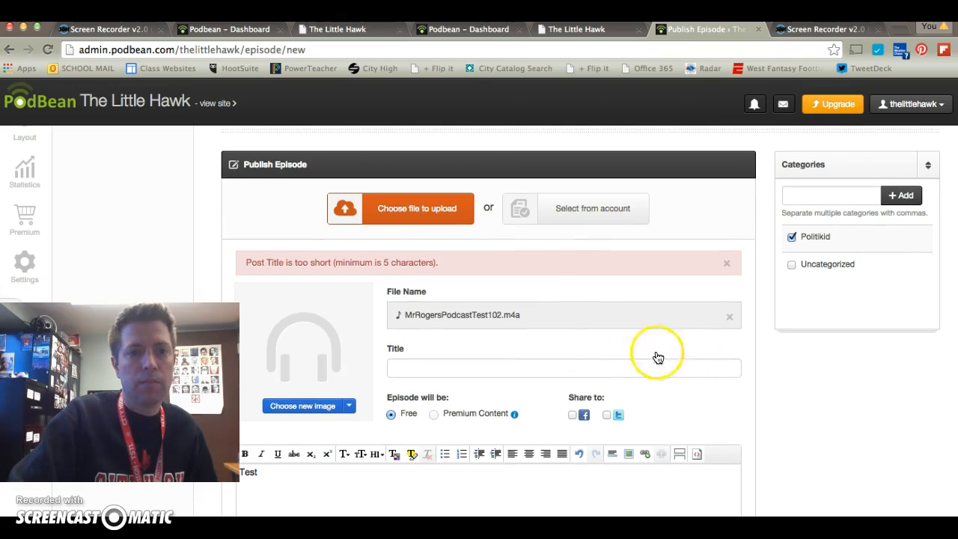
drag(533, 365, 472, 359)
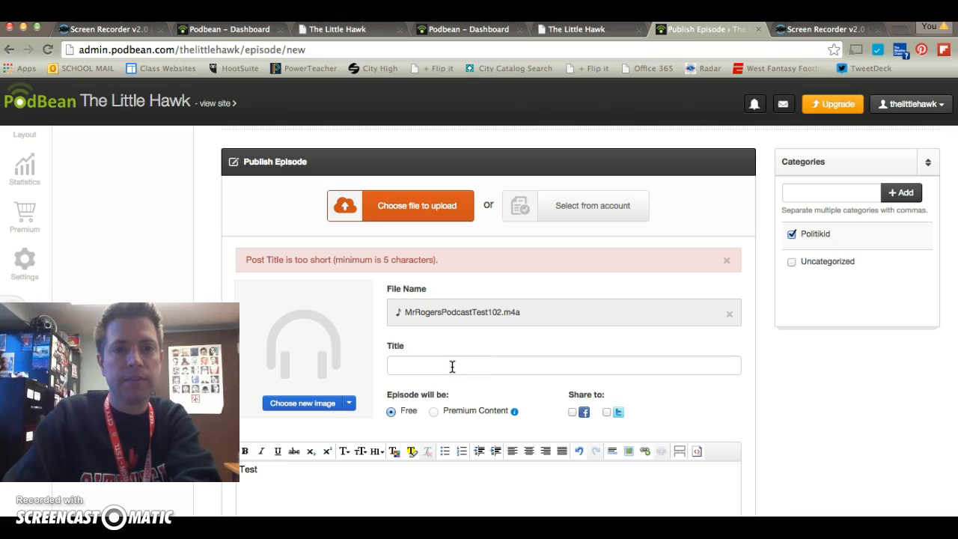
click(452, 365)
text(Mr. Rogers)
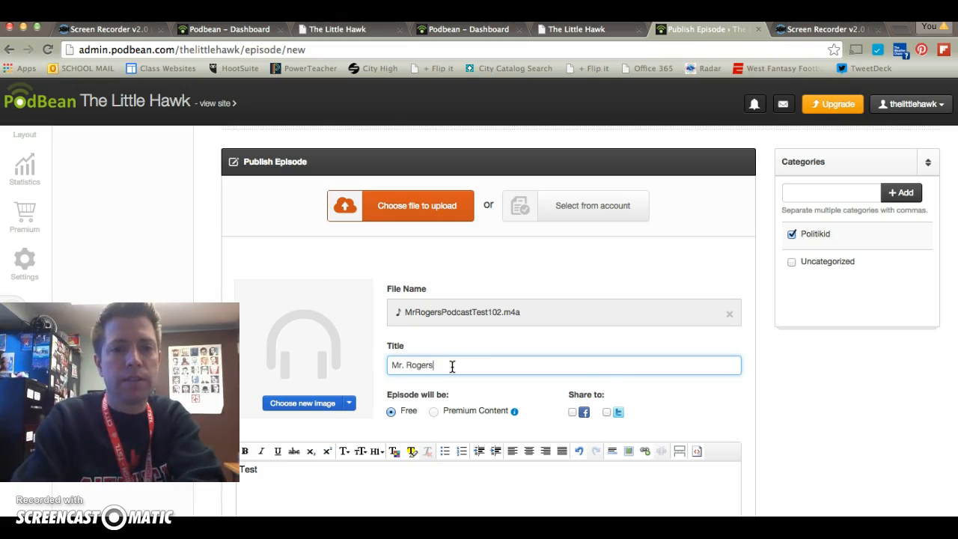
text( Podcast Test)
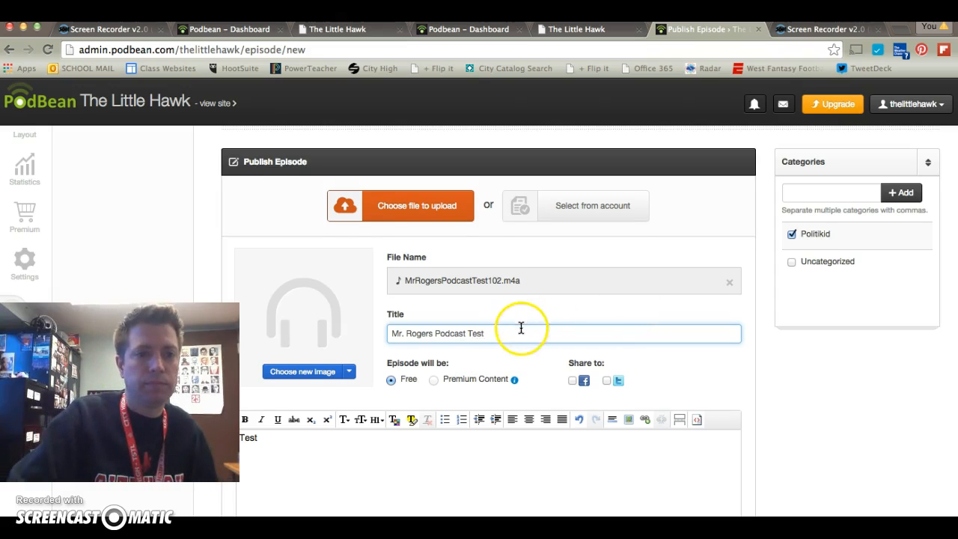
- Publish the titled episode in the Politikid category
scroll(517, 329, down, 1)
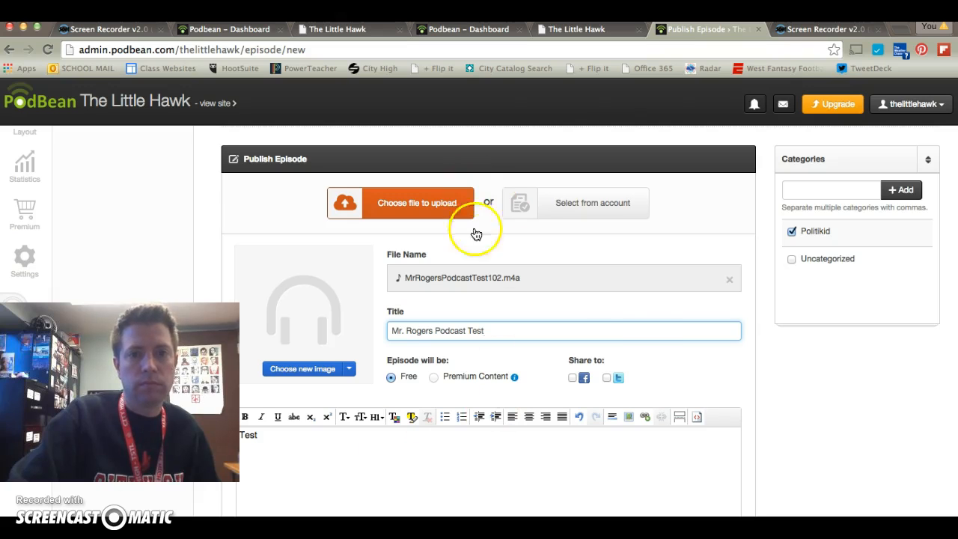
scroll(648, 332, down, 5)
click(509, 466)
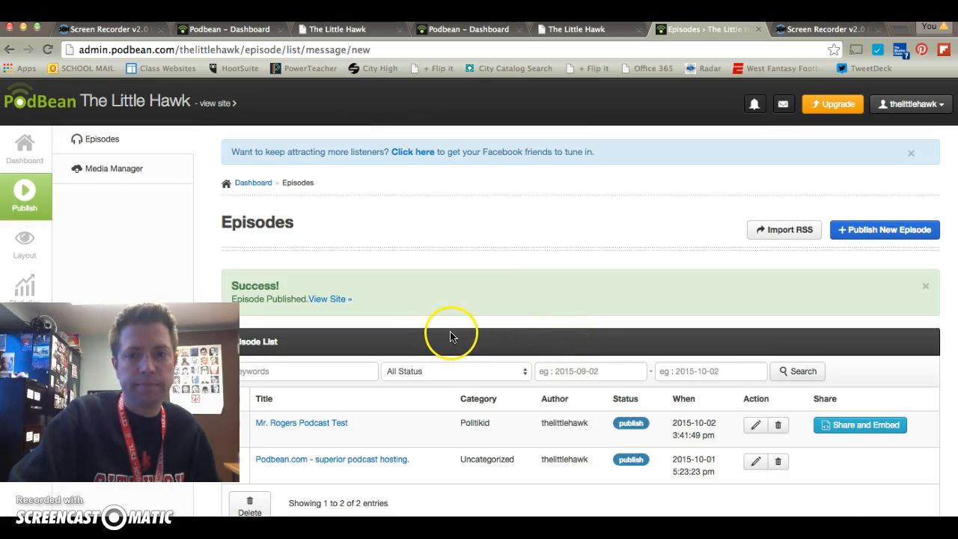
- Open the sharing and embedding options of the new Politikid episode and set its player color to red
scroll(451, 336, down, 1)
scroll(451, 337, down, 2)
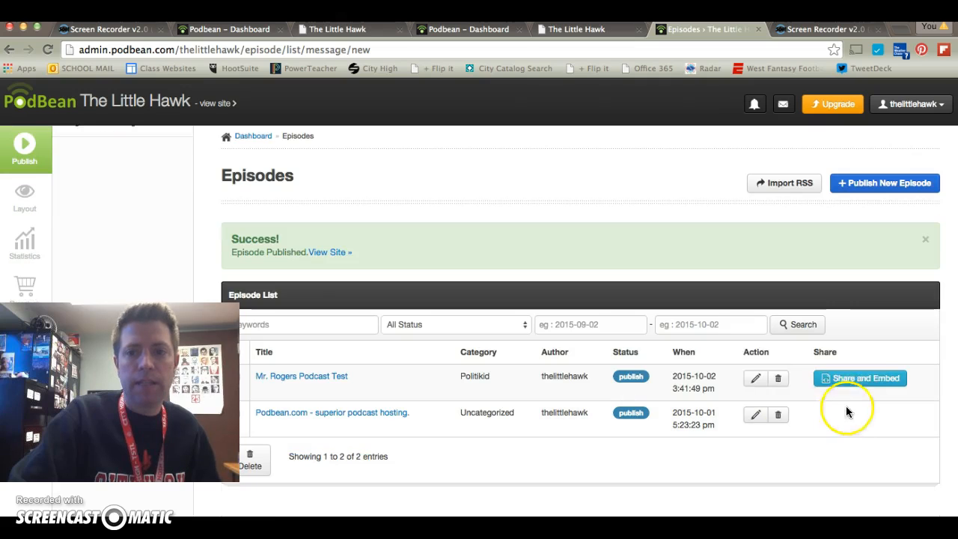
click(856, 380)
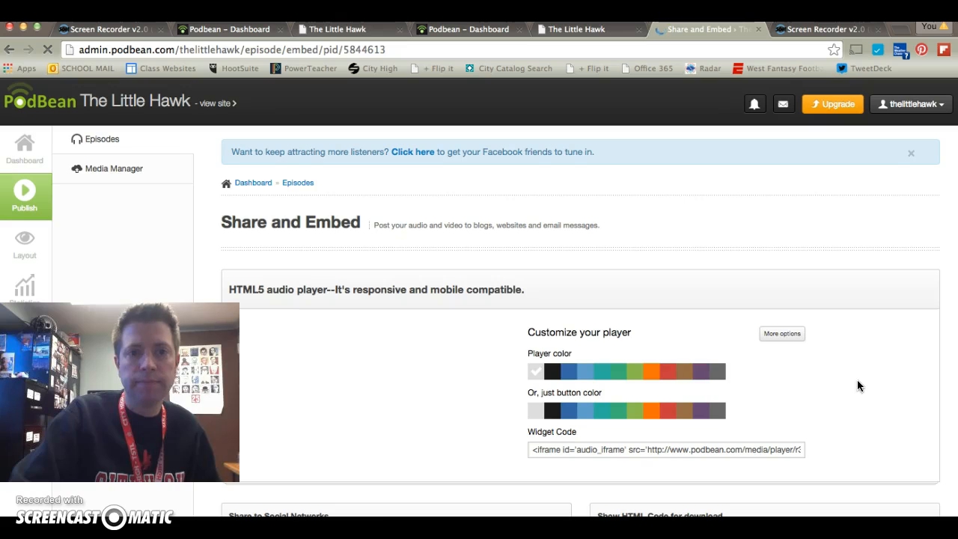
scroll(489, 307, down, 1)
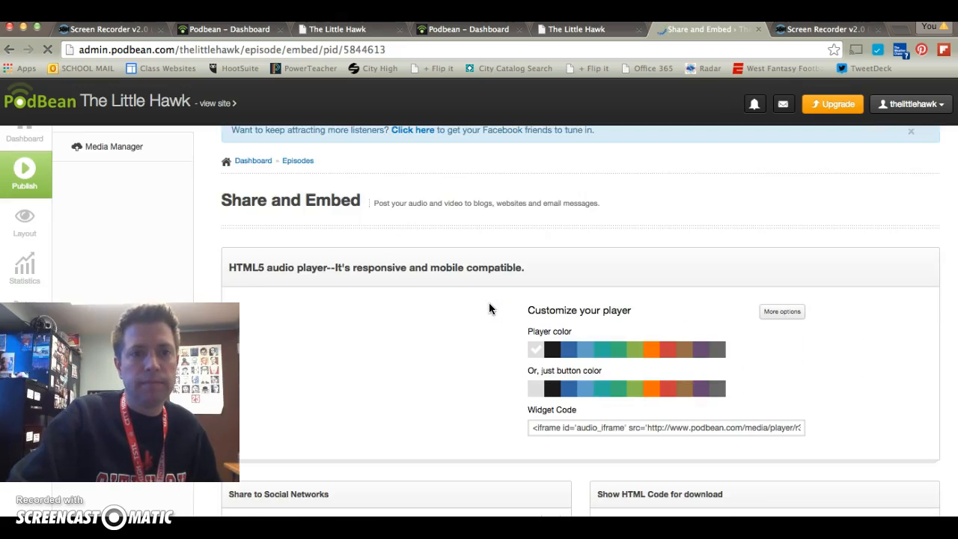
scroll(488, 307, down, 1)
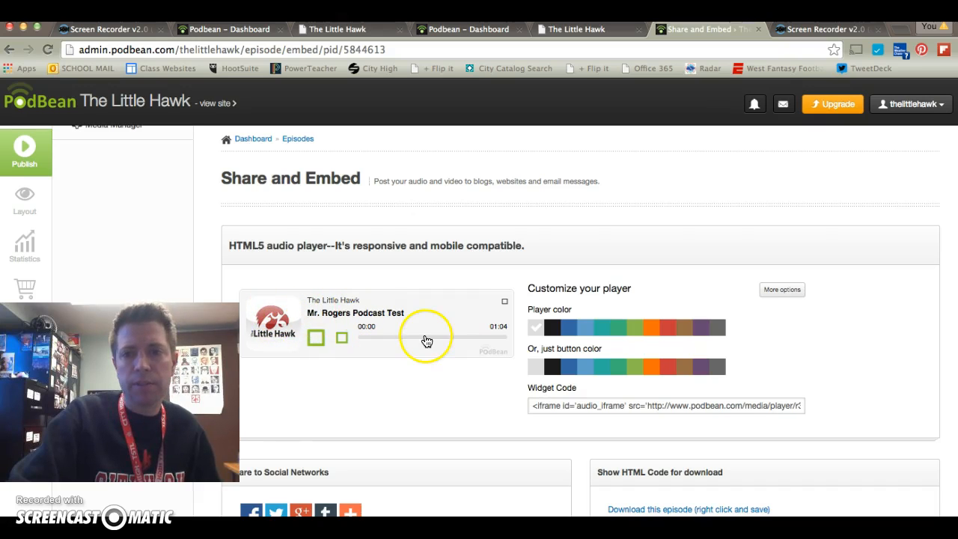
click(673, 327)
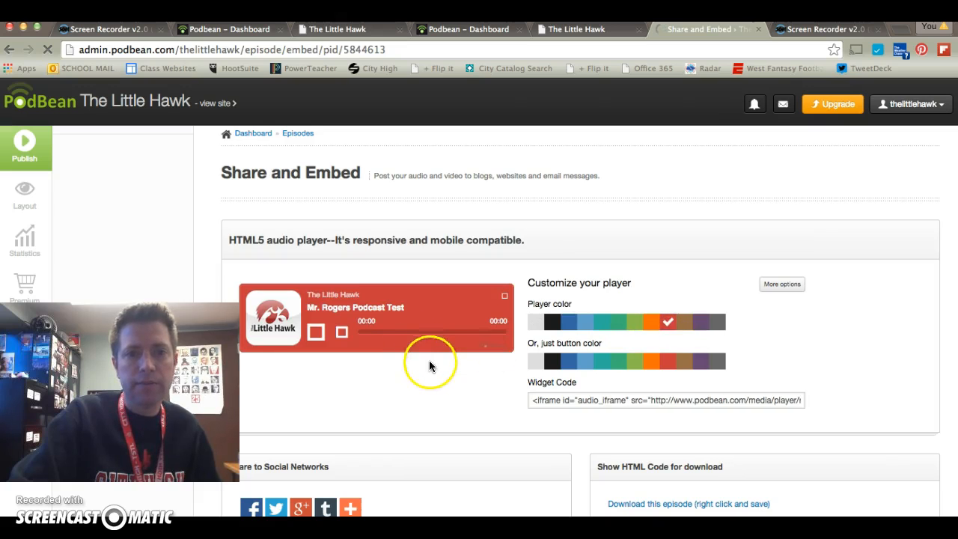
- Select the whole embedded code for the episode's HTML download link
scroll(428, 385, down, 4)
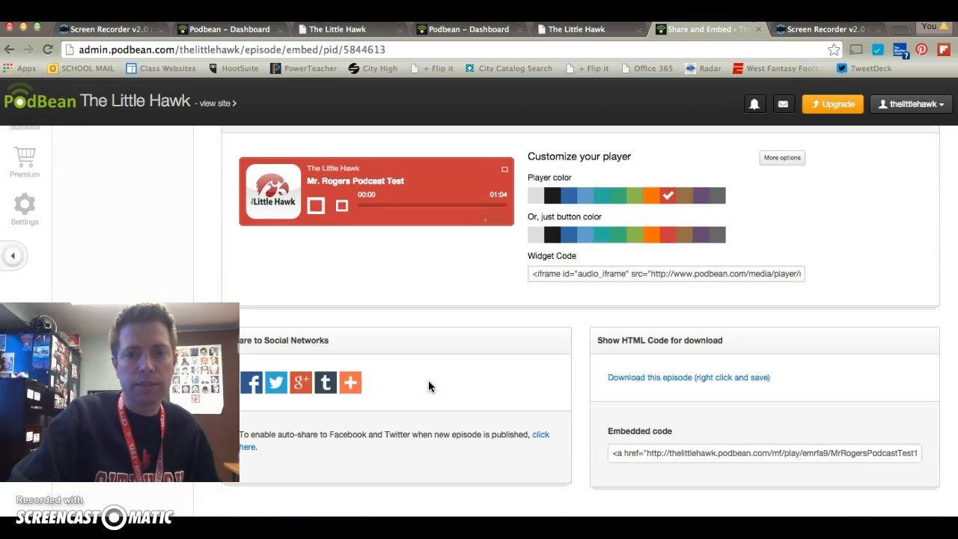
click(683, 447)
click(668, 446)
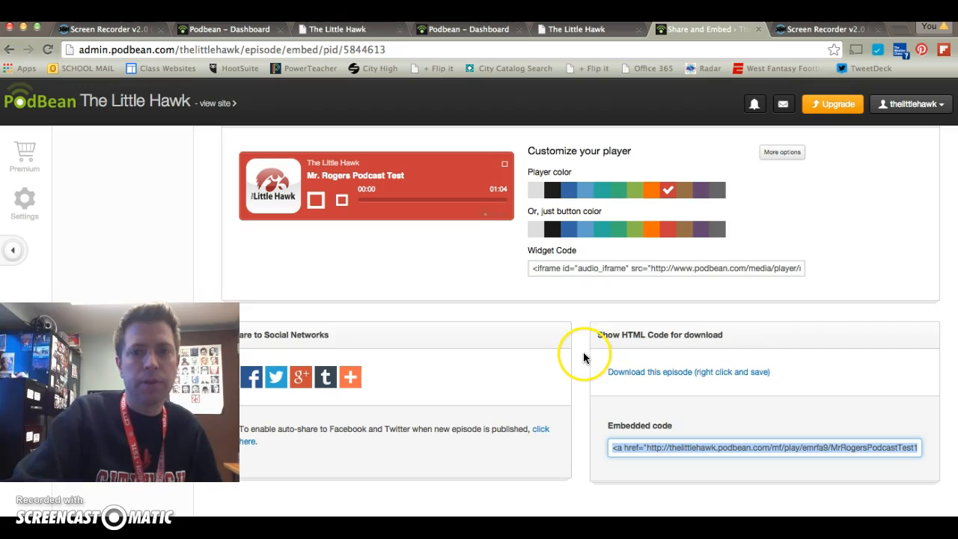
scroll(580, 363, down, 1)
scroll(576, 365, up, 5)
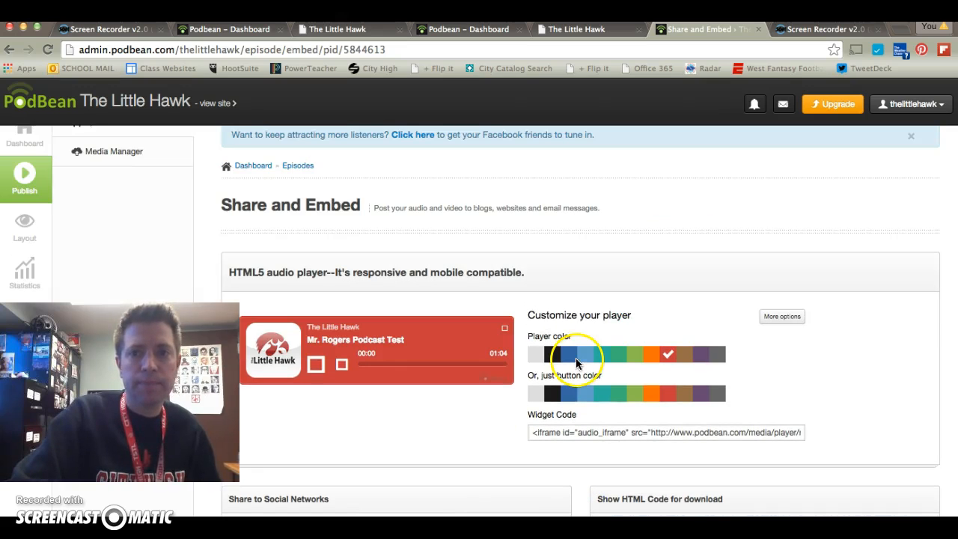